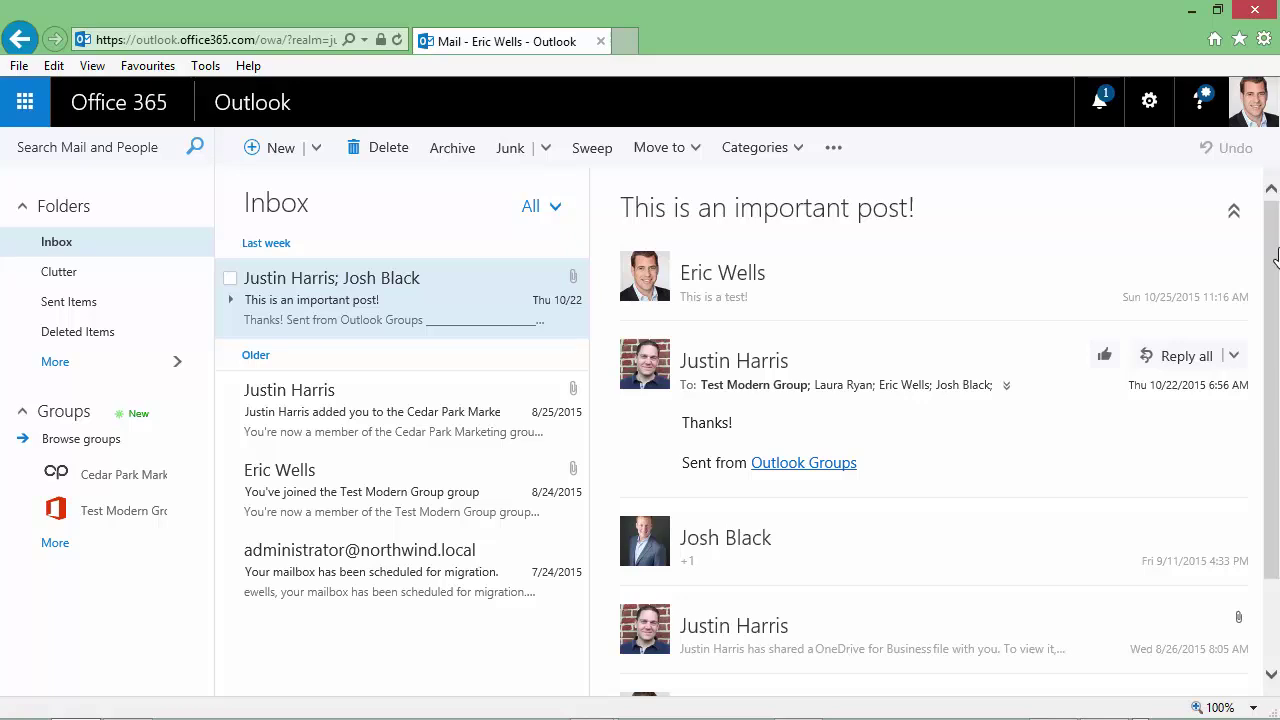
Browse the available groups and join Cedar Park Sales
click(86, 445)
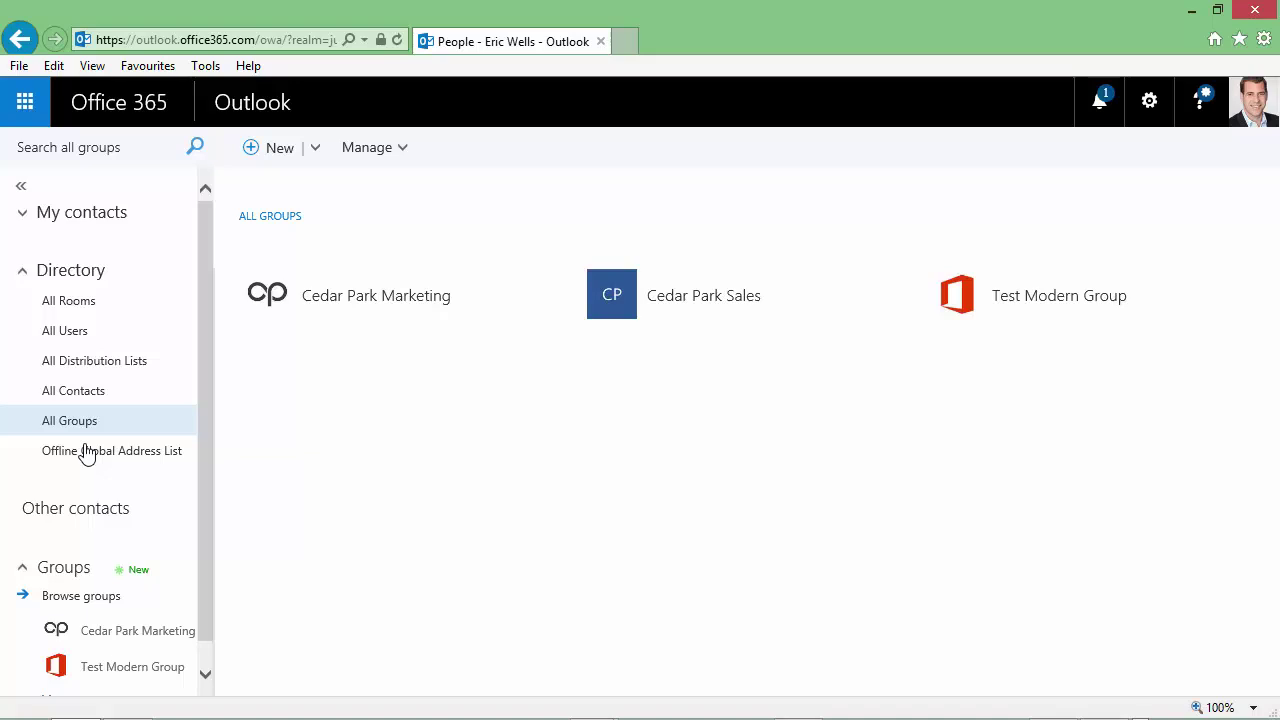
click(740, 309)
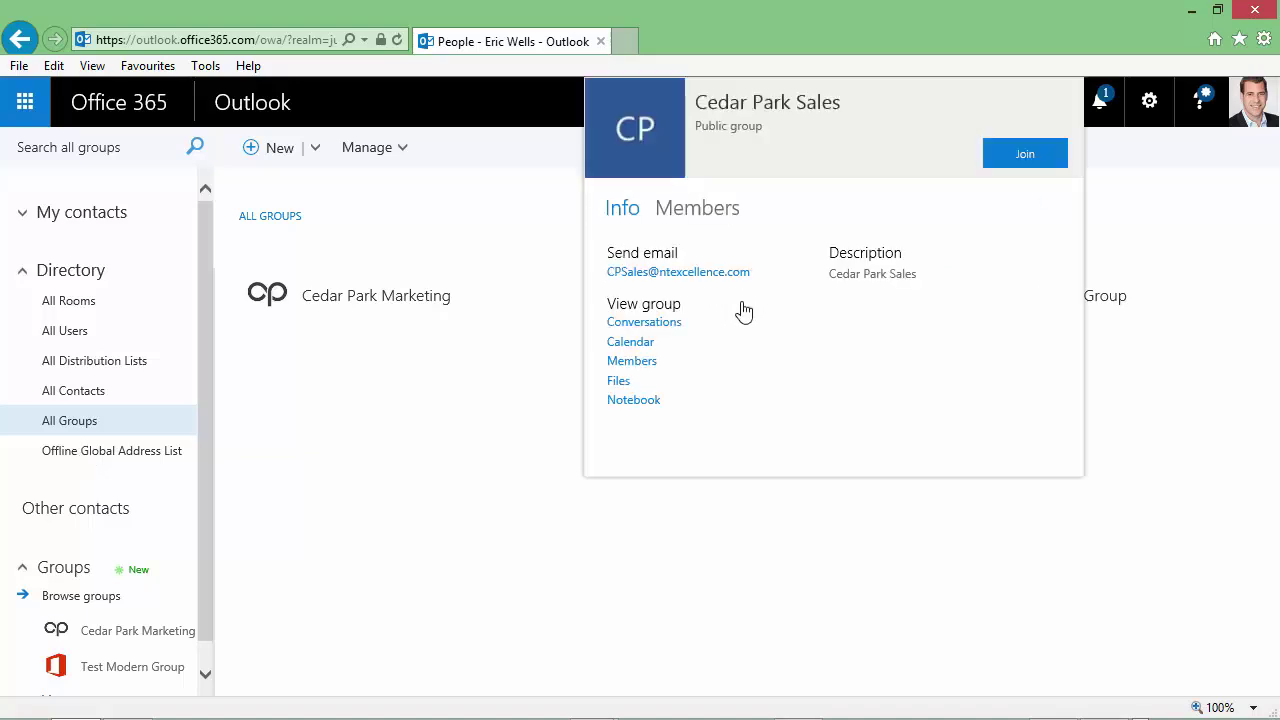
click(1027, 156)
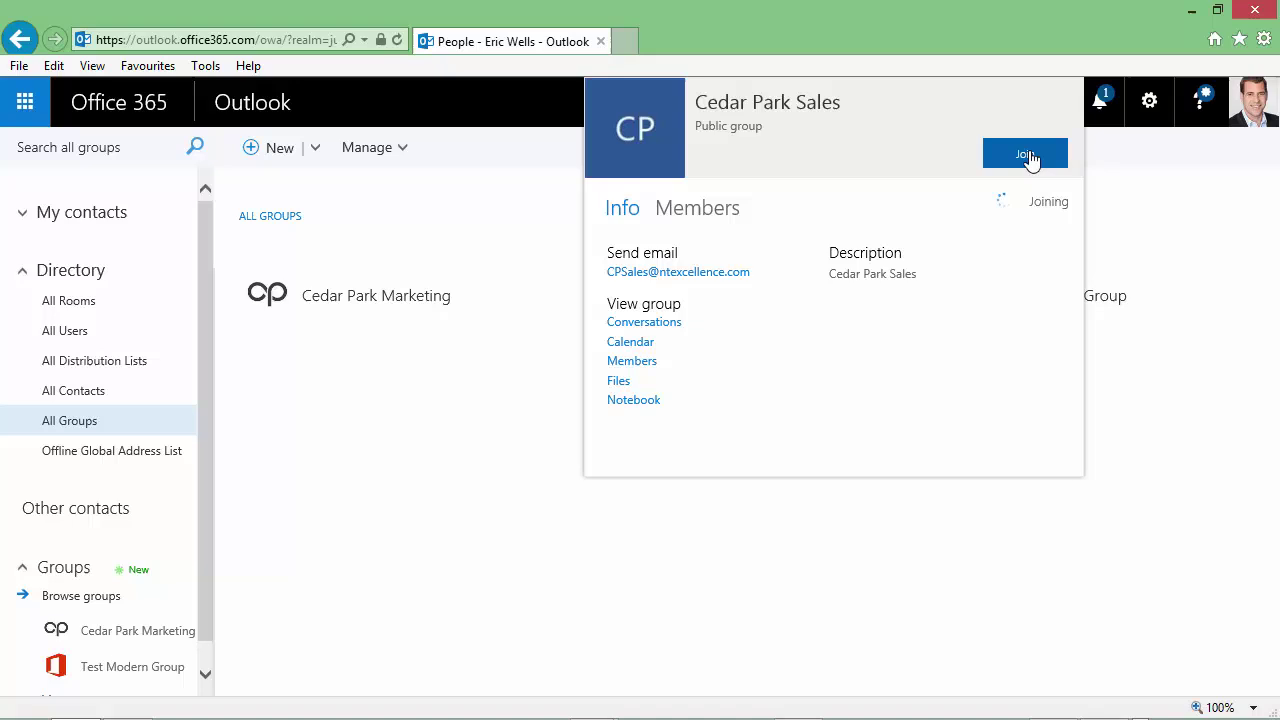
click(363, 510)
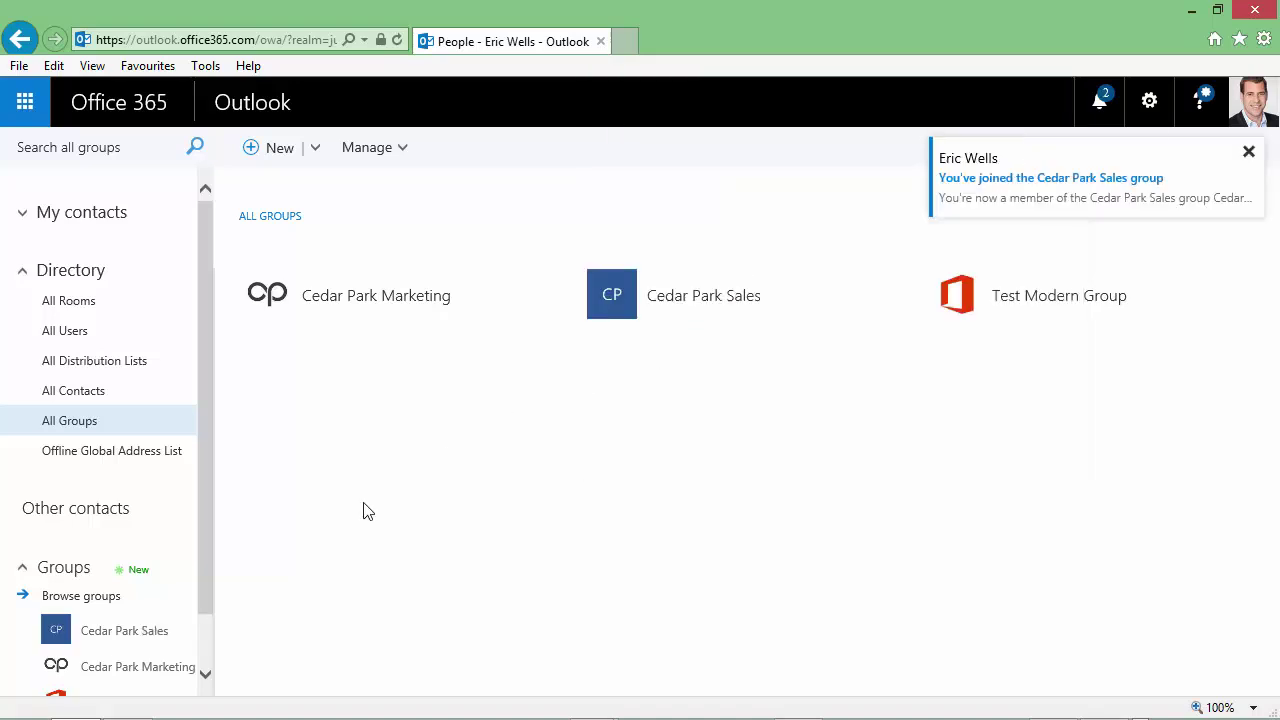
Open Test Modern Group and filter its members to show the three admins
scroll(206, 632, down, 1)
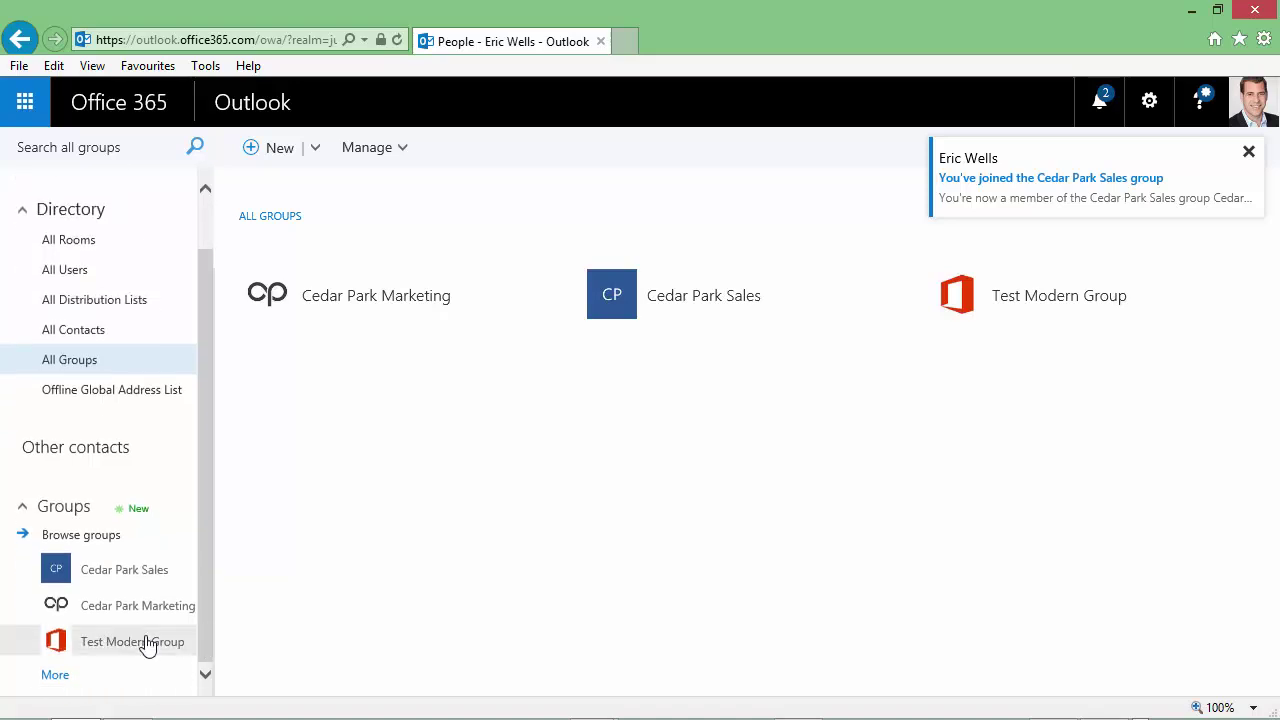
click(168, 641)
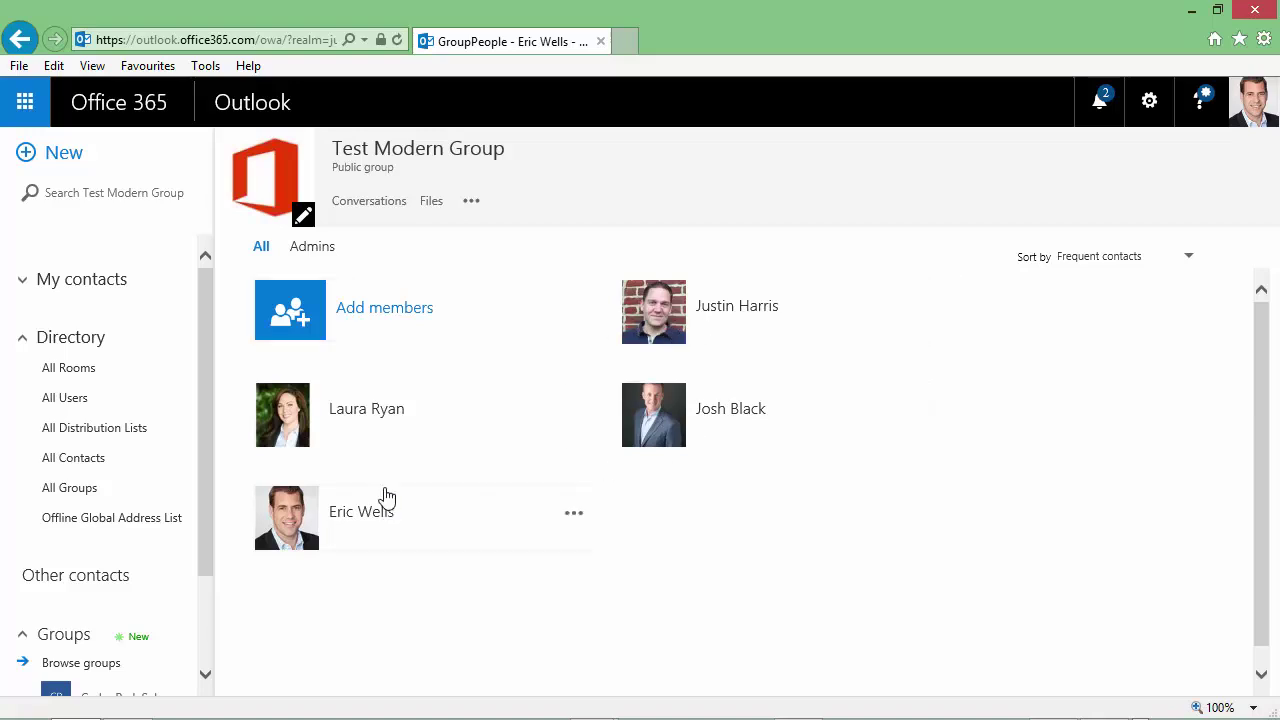
click(313, 248)
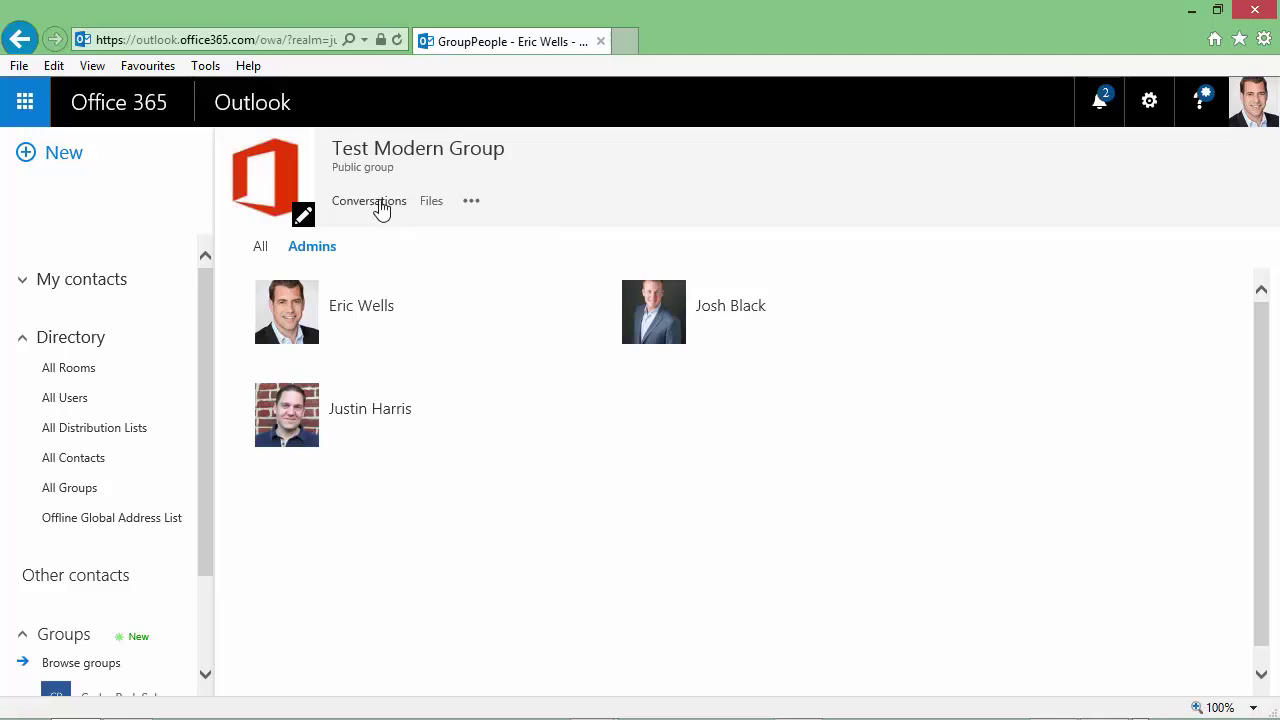
In the group's conversations, like the 'Thank you for that screenshot!' reply
click(378, 202)
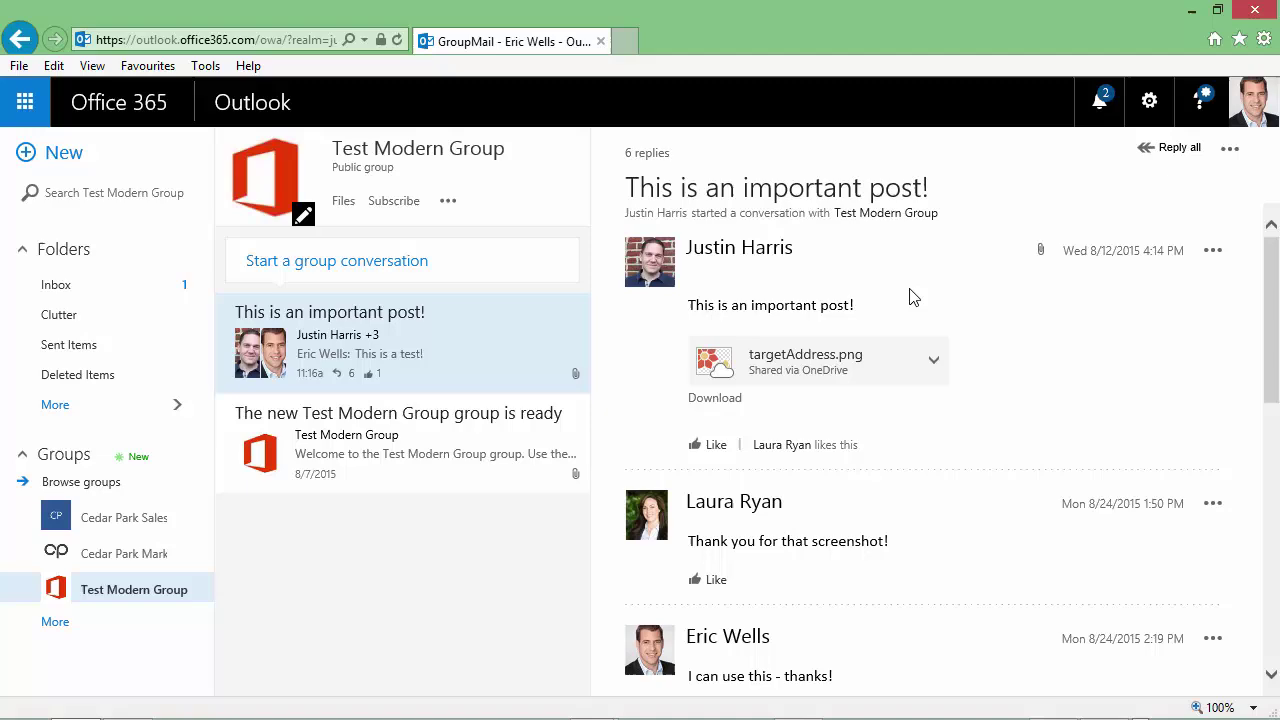
scroll(910, 296, down, 10)
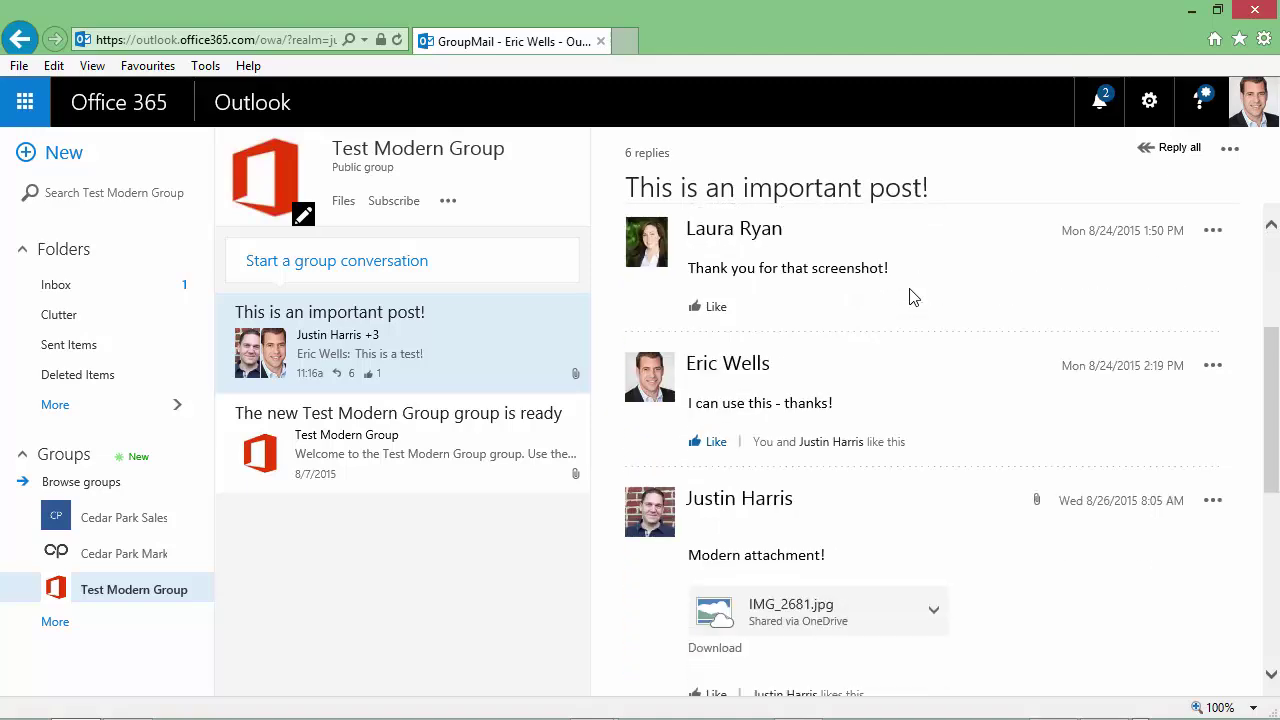
scroll(910, 296, up, 3)
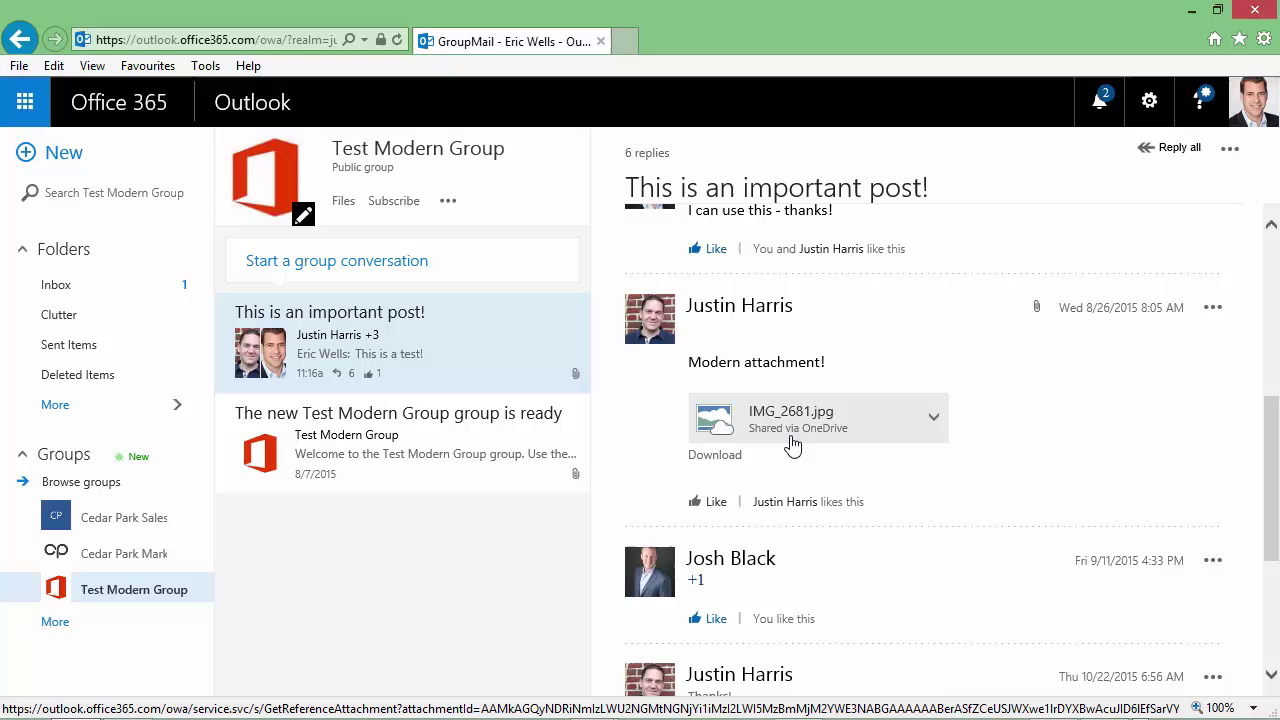
scroll(792, 445, up, 2)
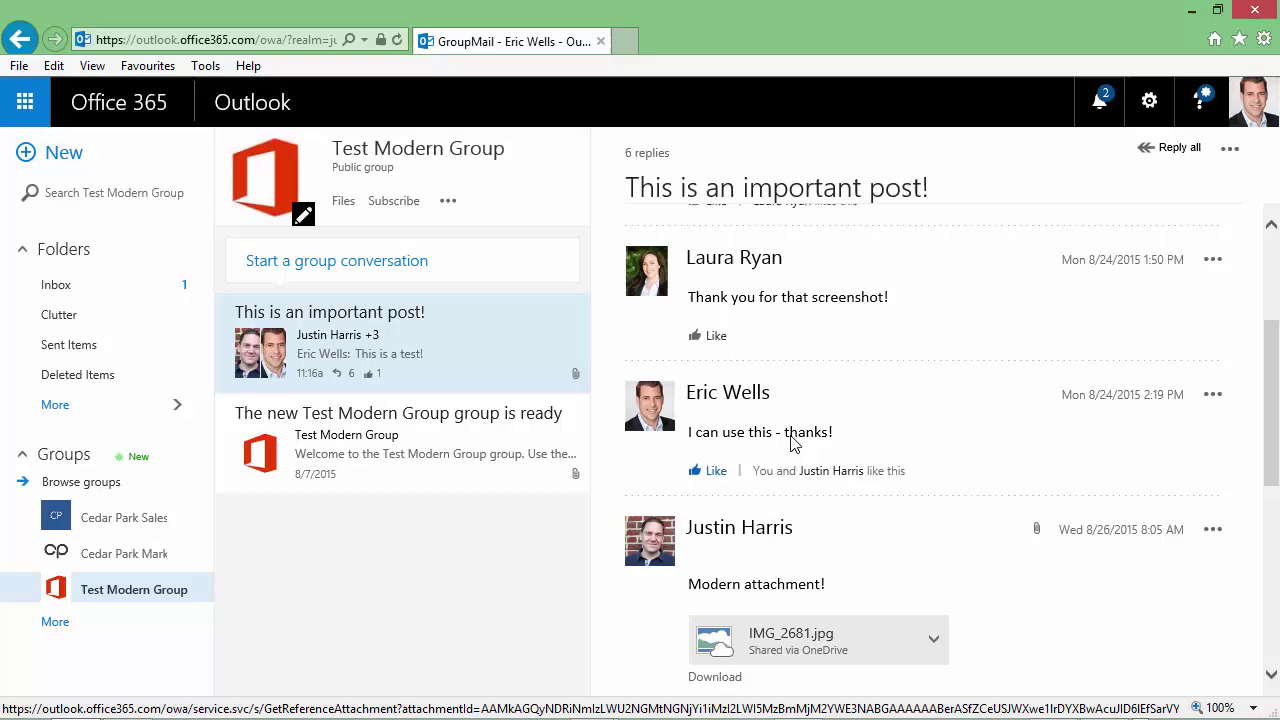
scroll(792, 445, up, 2)
click(714, 484)
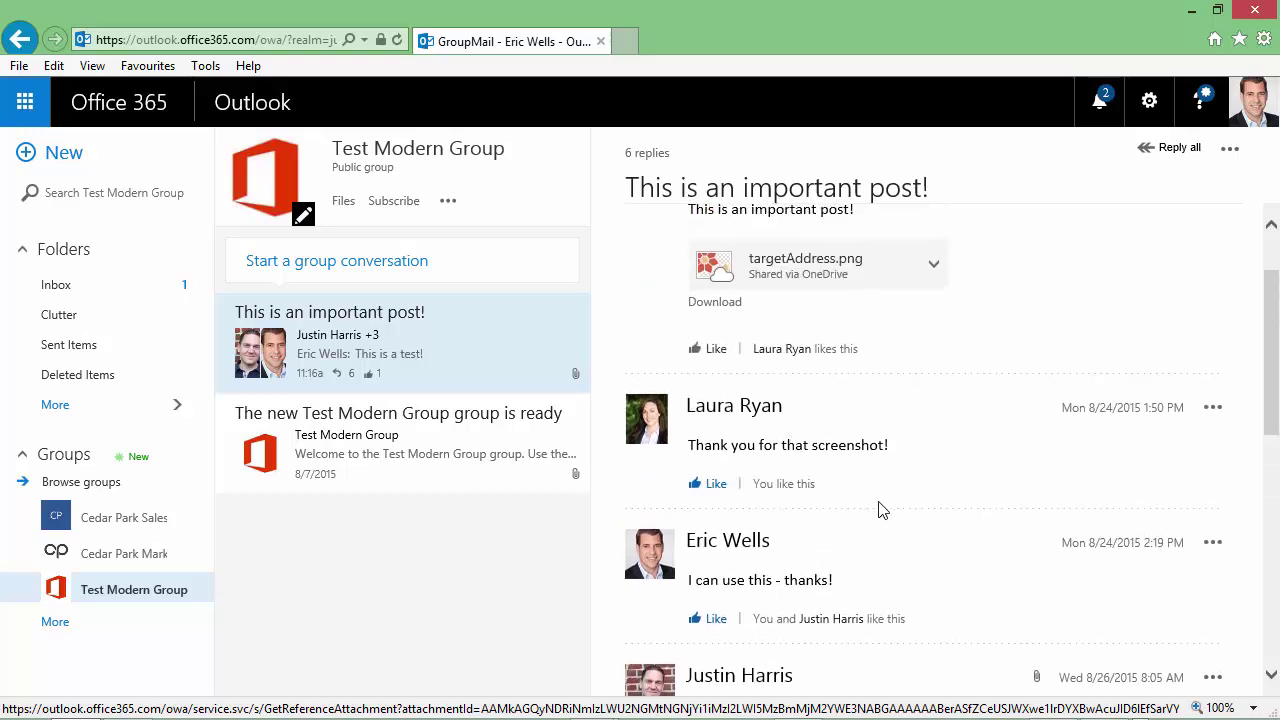
Start a Reply all on the 'This is an important post!' thread and discard it
scroll(880, 510, down, 5)
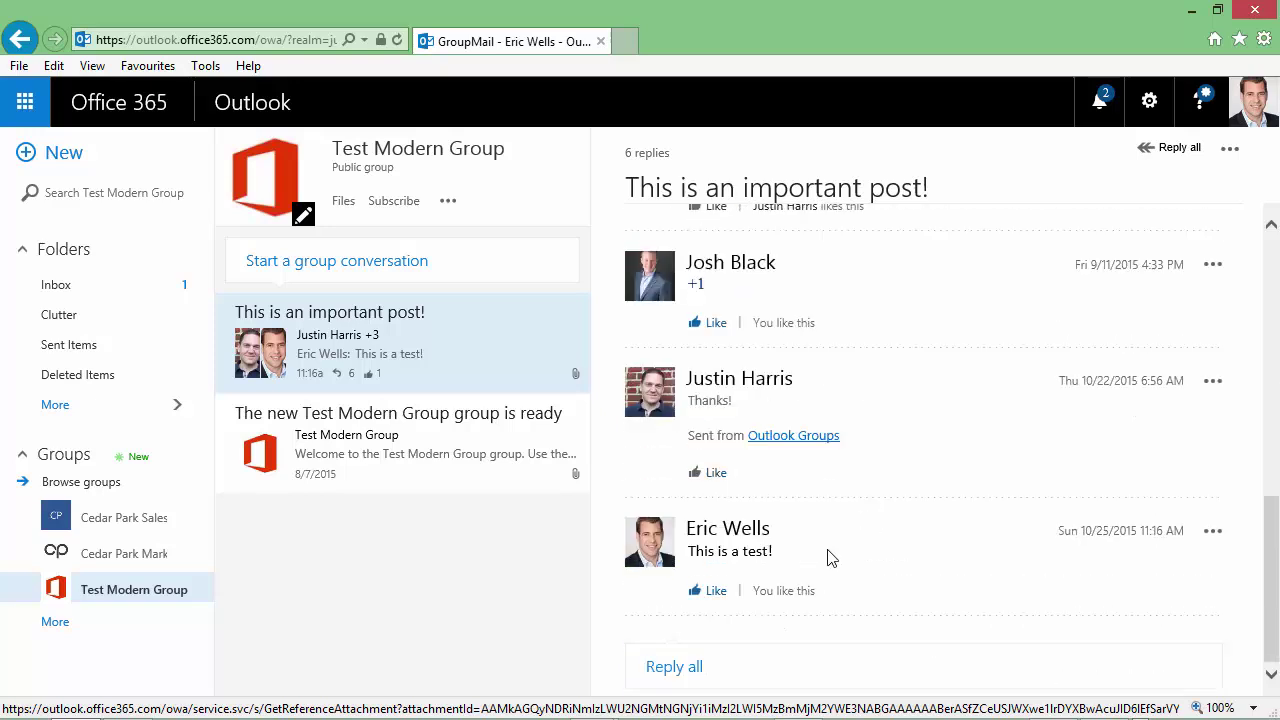
click(674, 667)
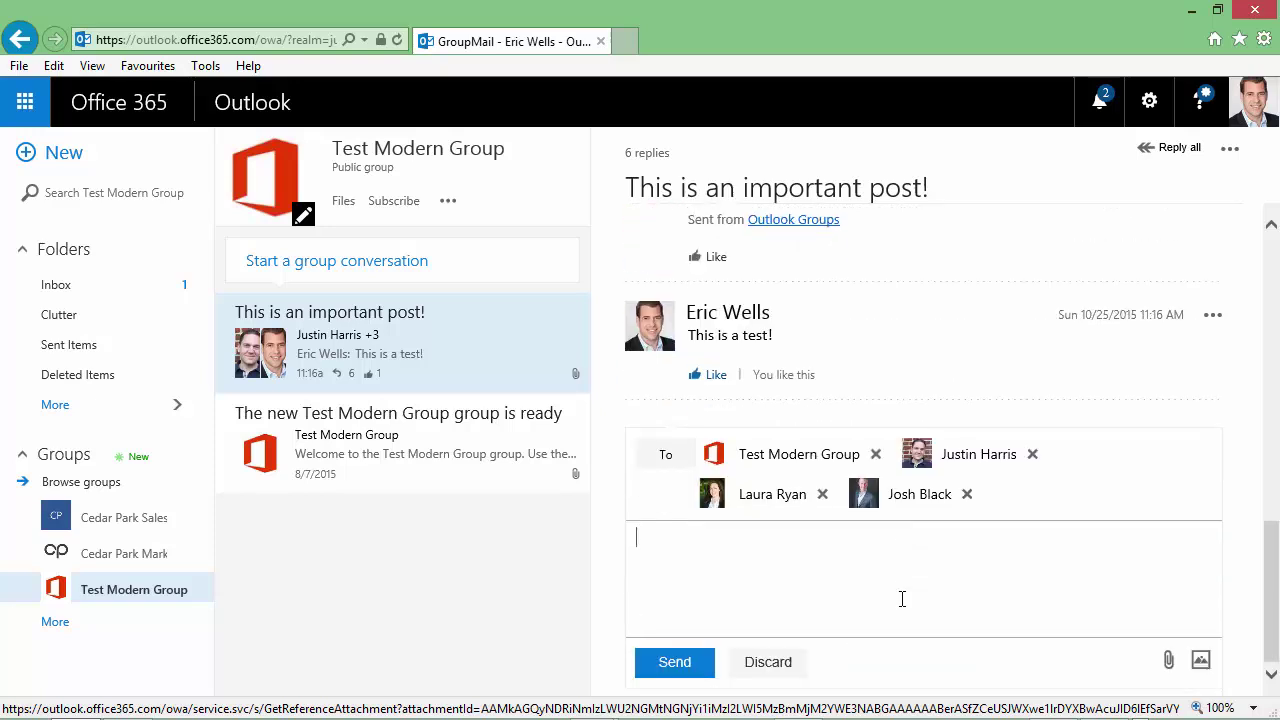
click(790, 664)
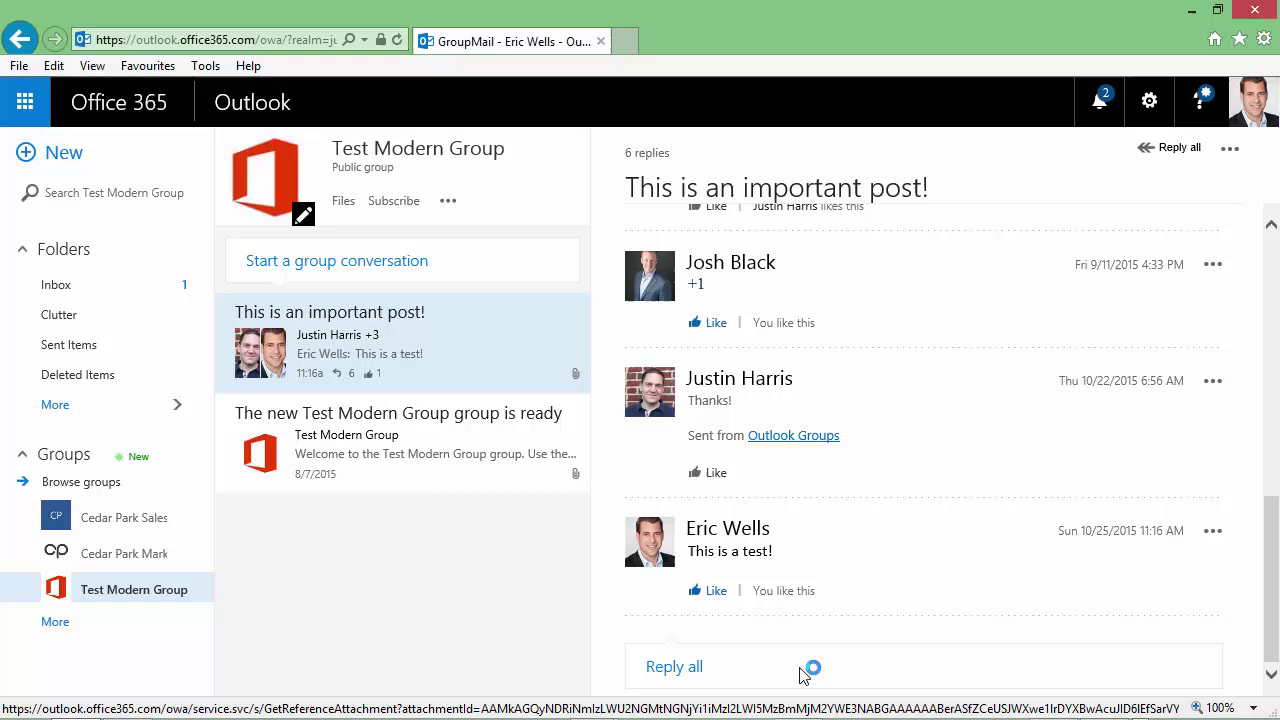
Open Test Modern Group's Files library in SharePoint Online
click(343, 204)
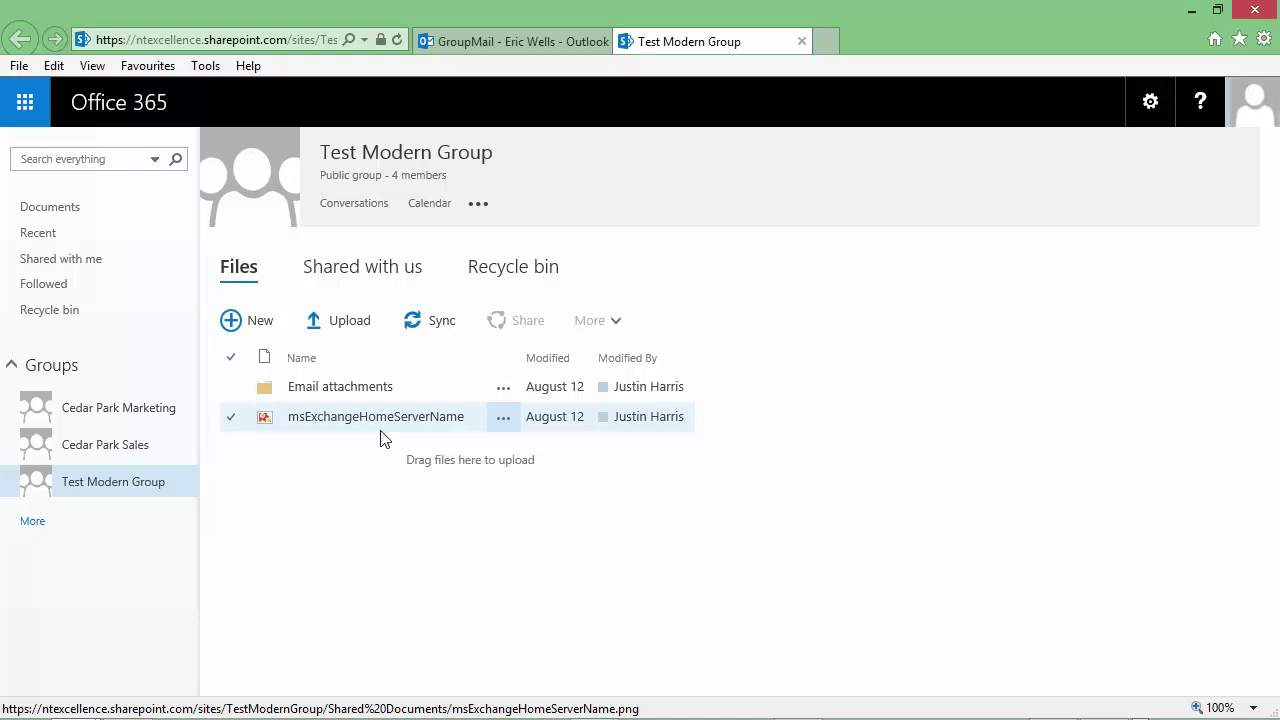
Show the group calendar's October 25–31, 2015 work week, then open the group's Notebook
click(428, 204)
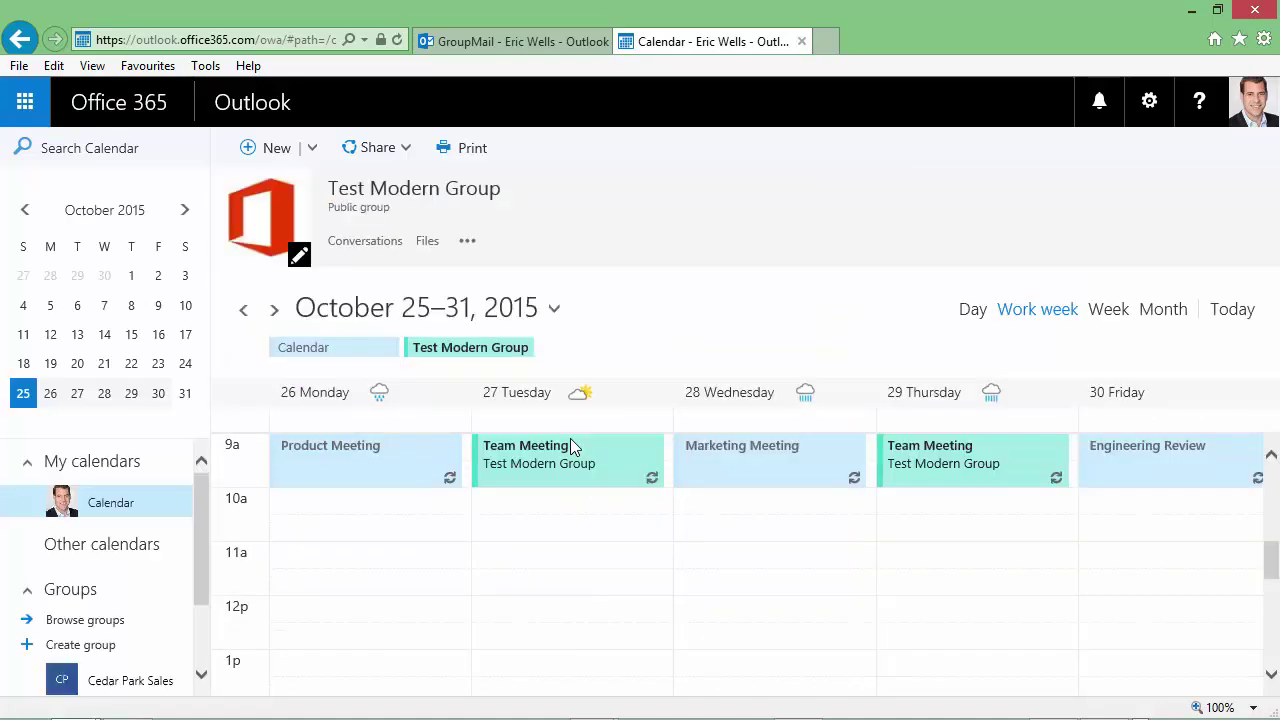
mouse_move(508, 357)
mouse_move(355, 360)
click(468, 244)
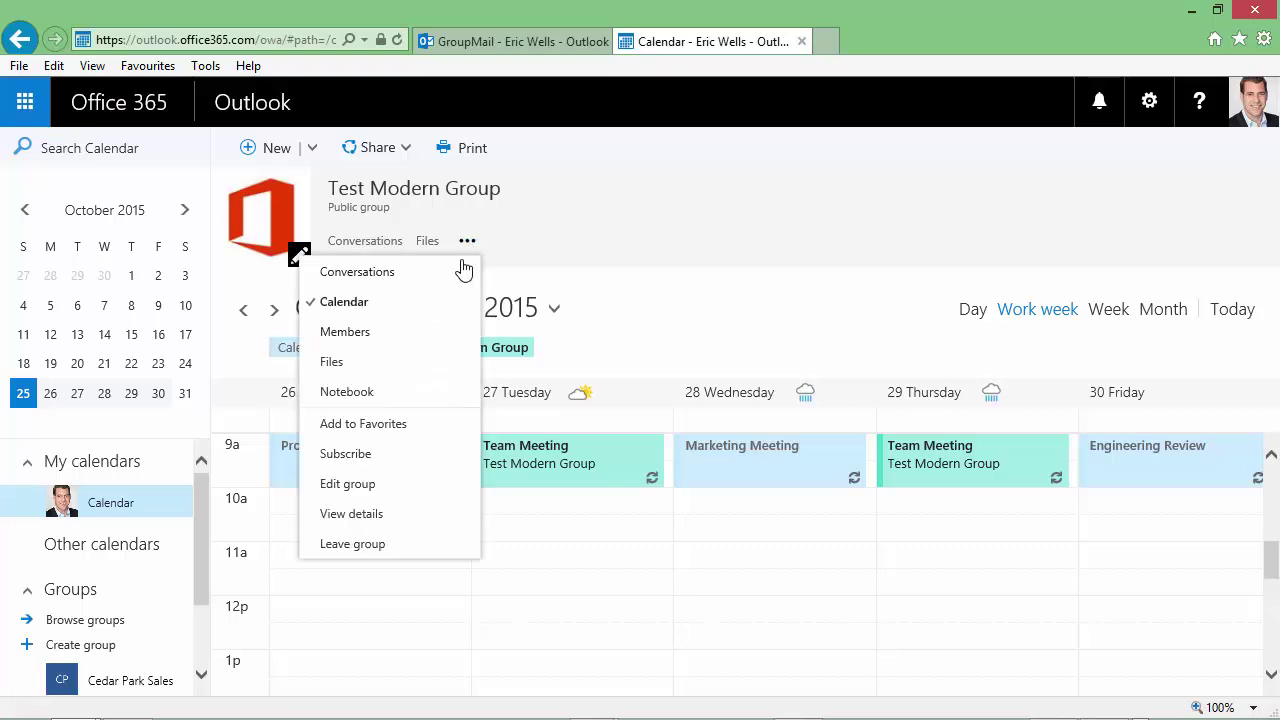
click(380, 393)
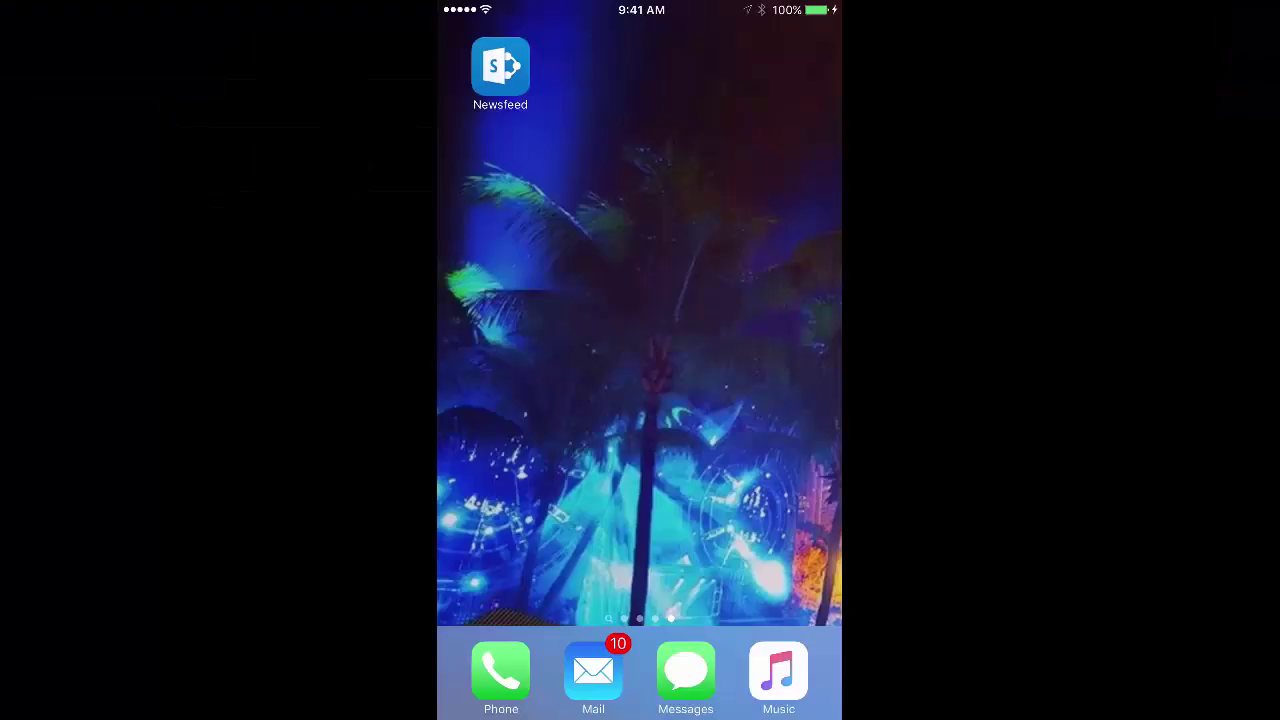
Search the App Store for 'microsoft groups', then install and launch Outlook Groups
text(a)
click(486, 134)
click(720, 691)
click(634, 40)
text(micr)
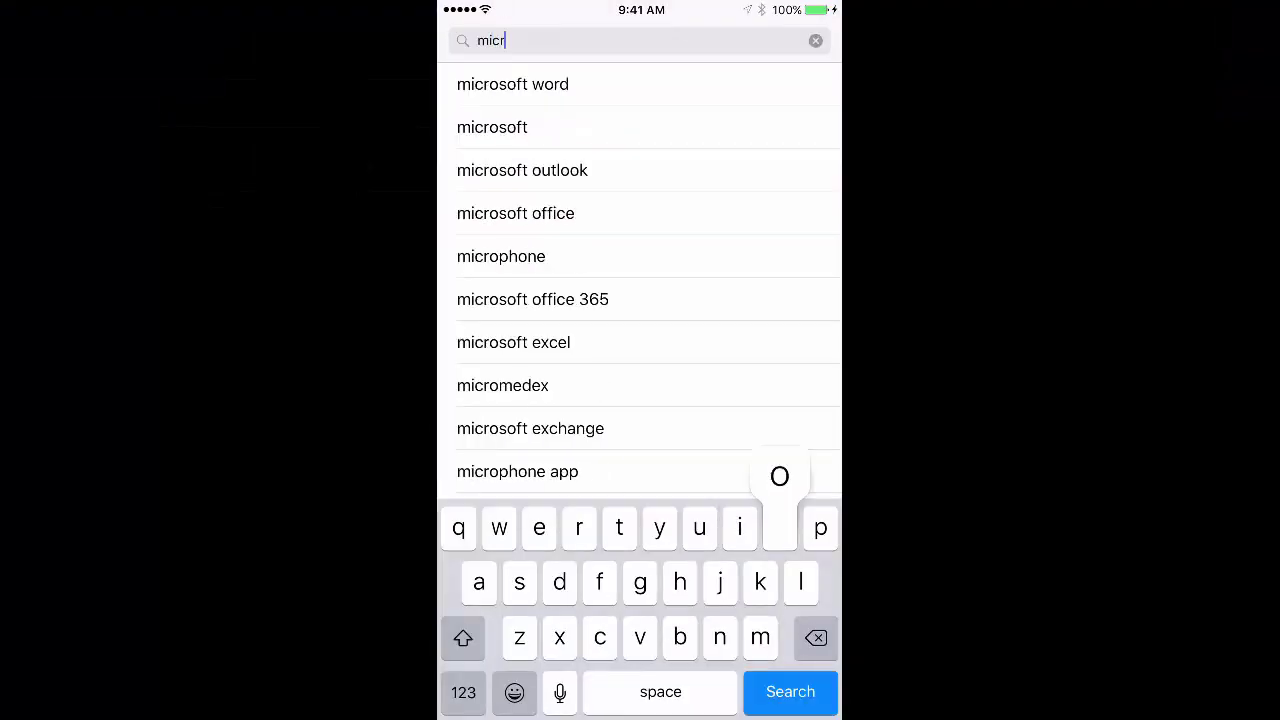
text(osoft groups)
key(Return)
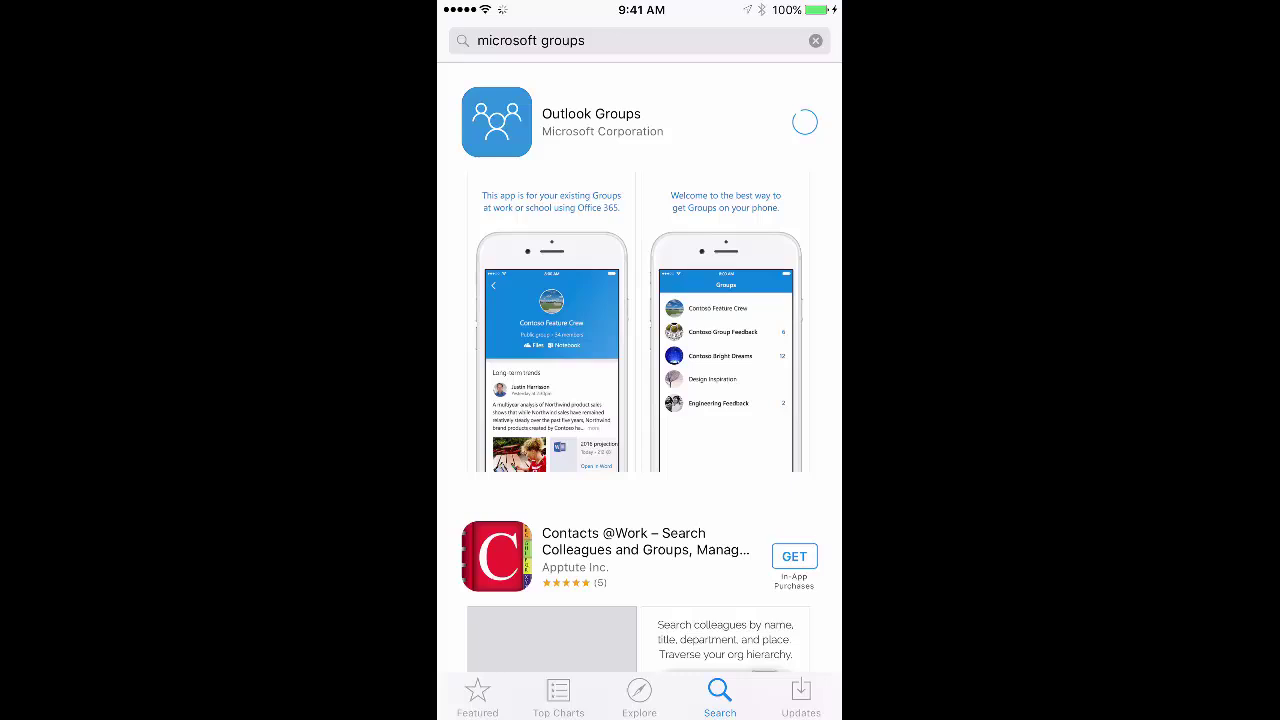
click(804, 122)
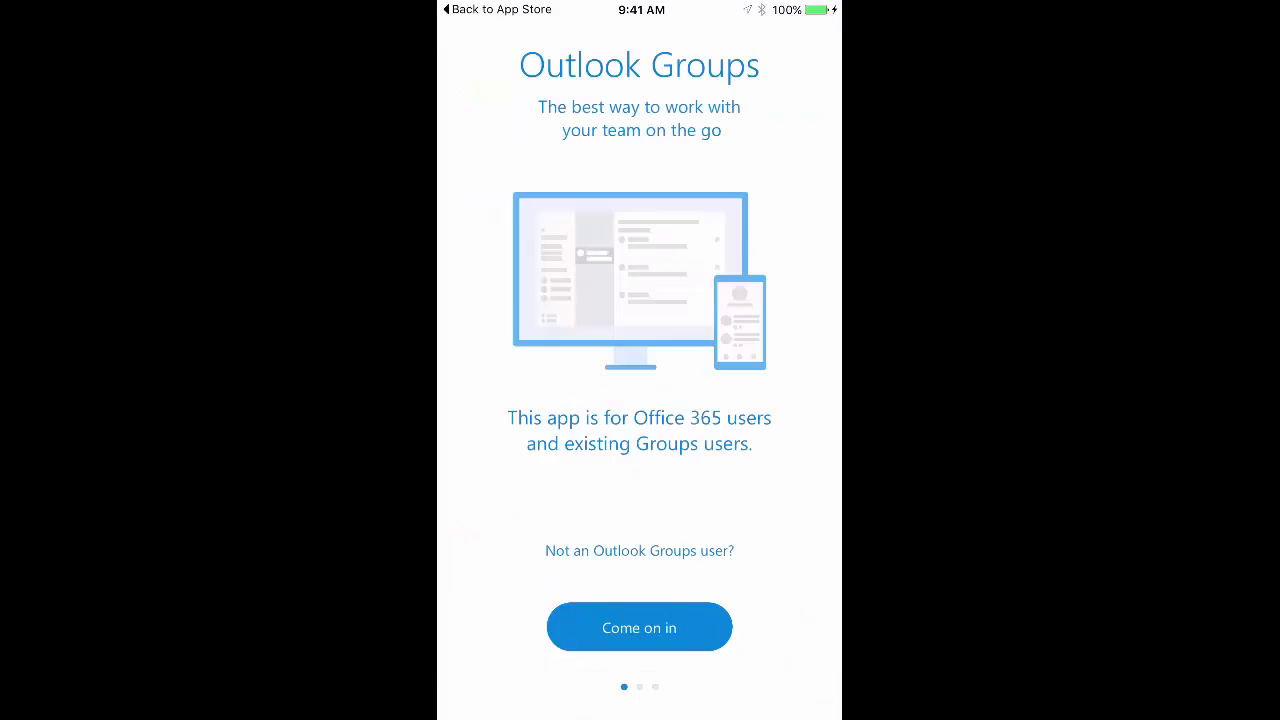
click(640, 623)
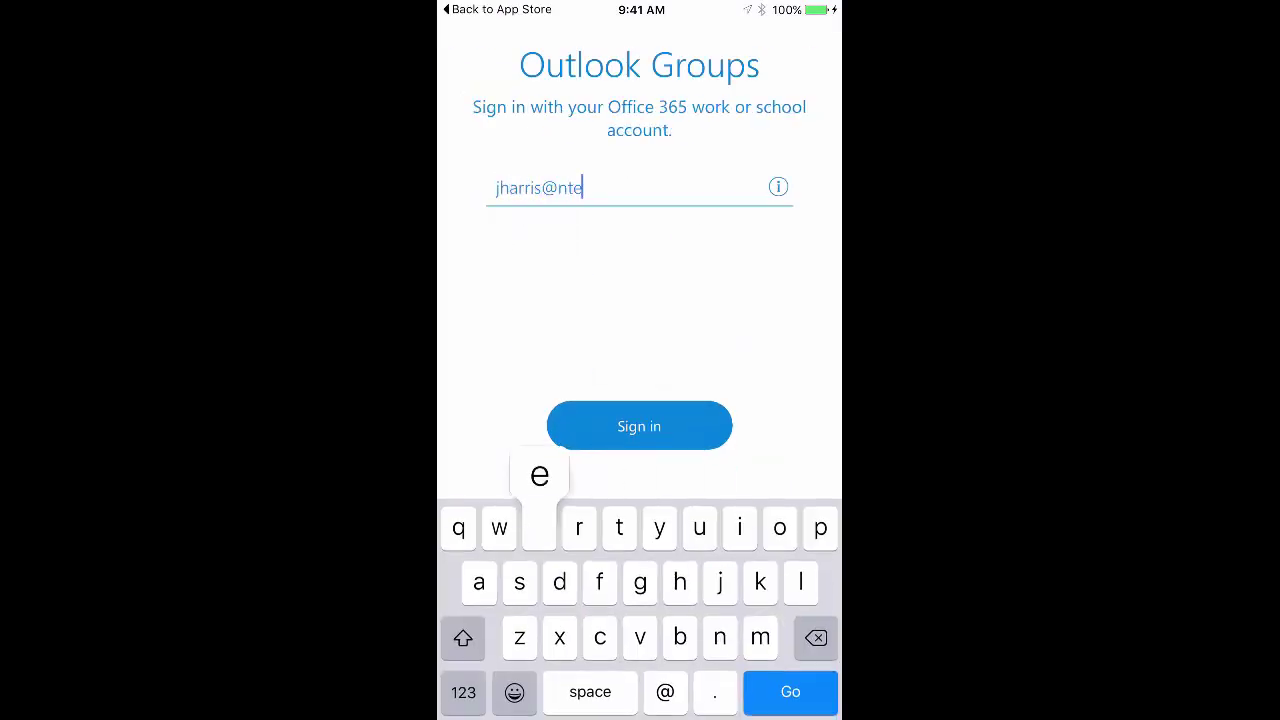
Sign in to Outlook Groups with the user's e-mail and view the original post's screenshot
key(Return)
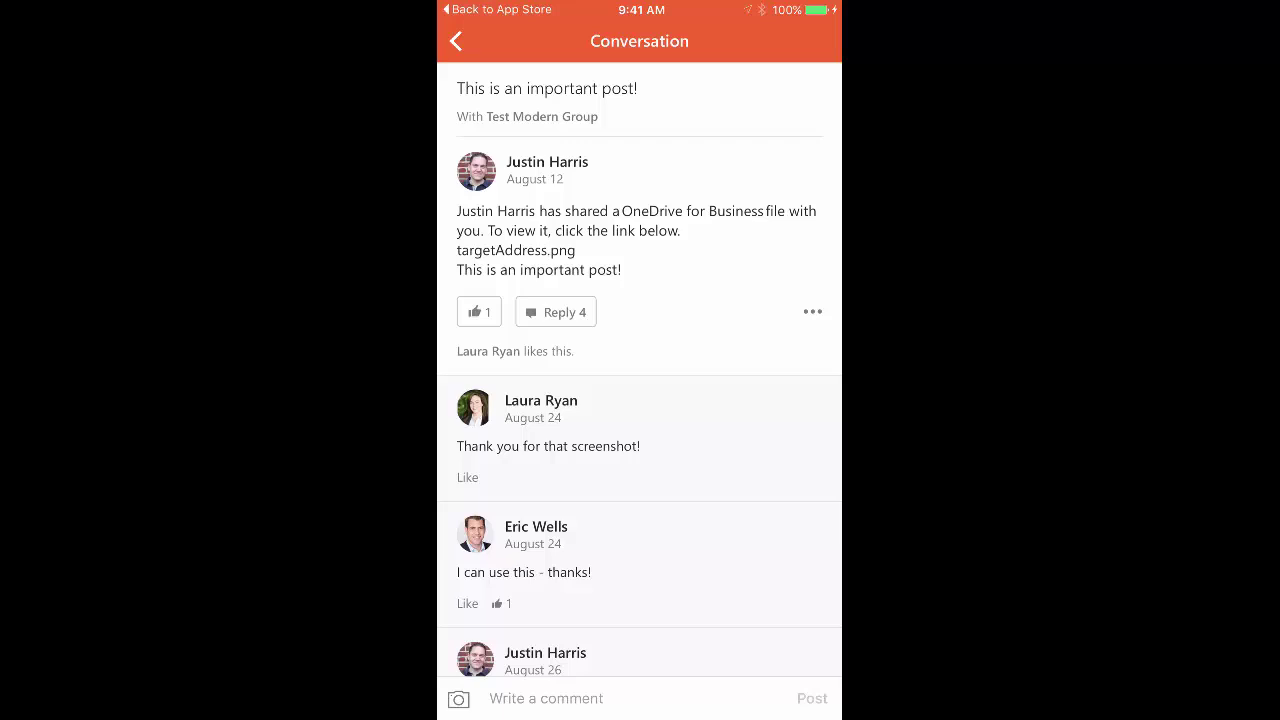
scroll(640, 370, down, 5)
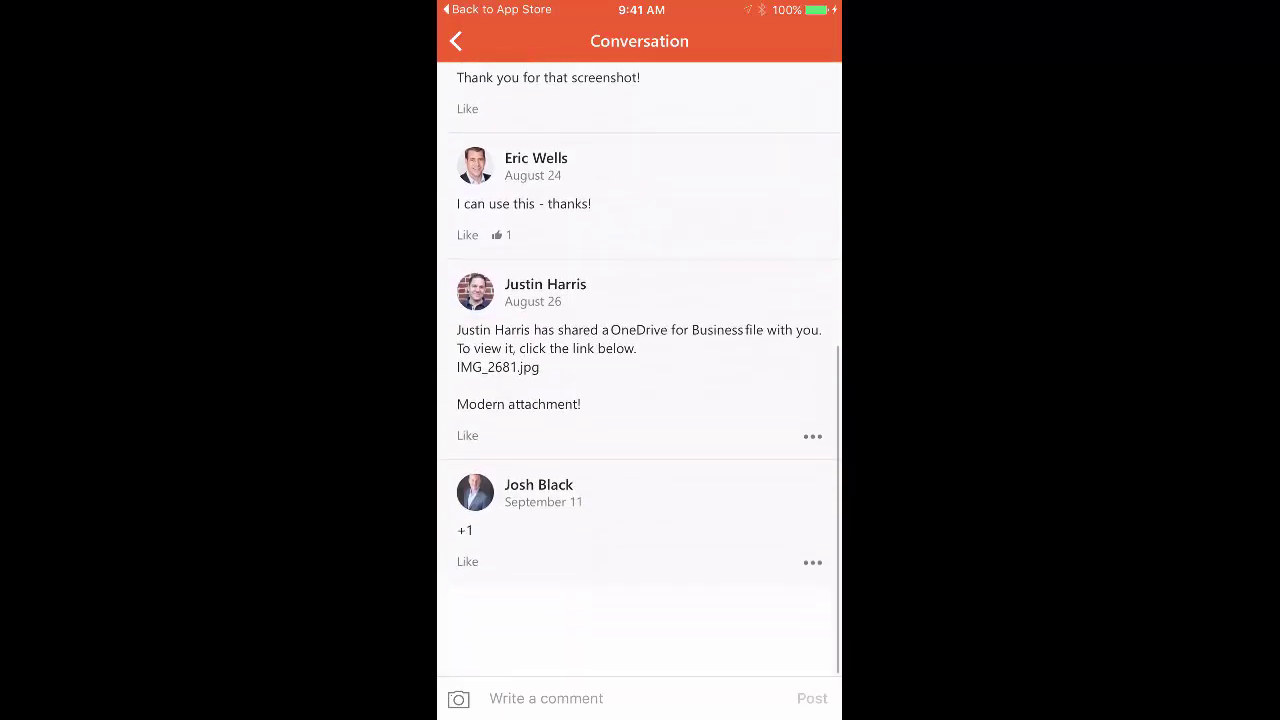
scroll(640, 370, up, 5)
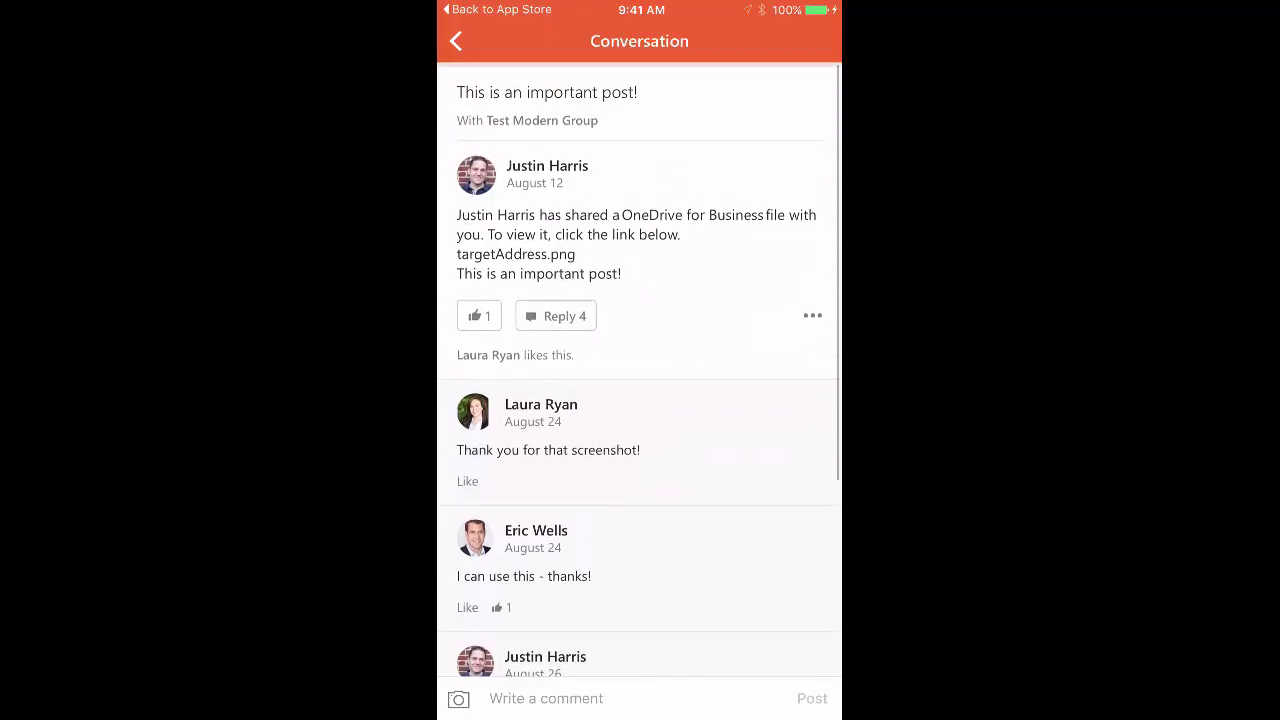
click(600, 235)
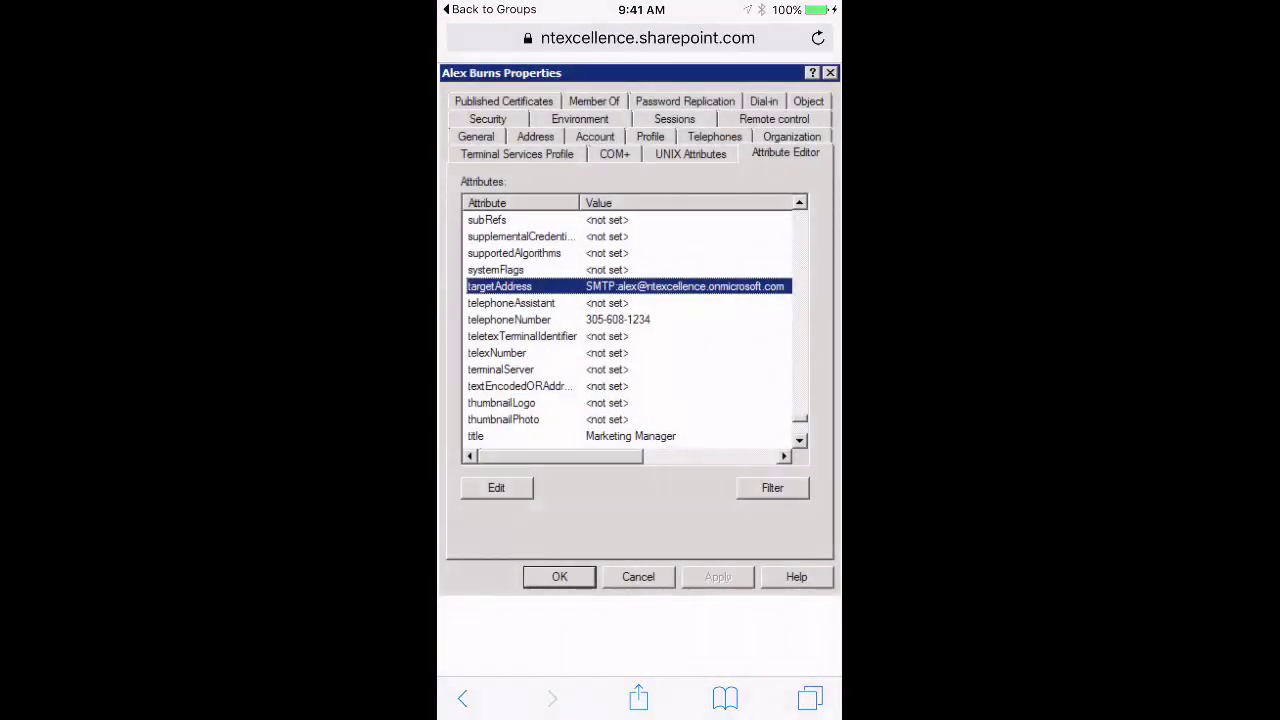
click(490, 9)
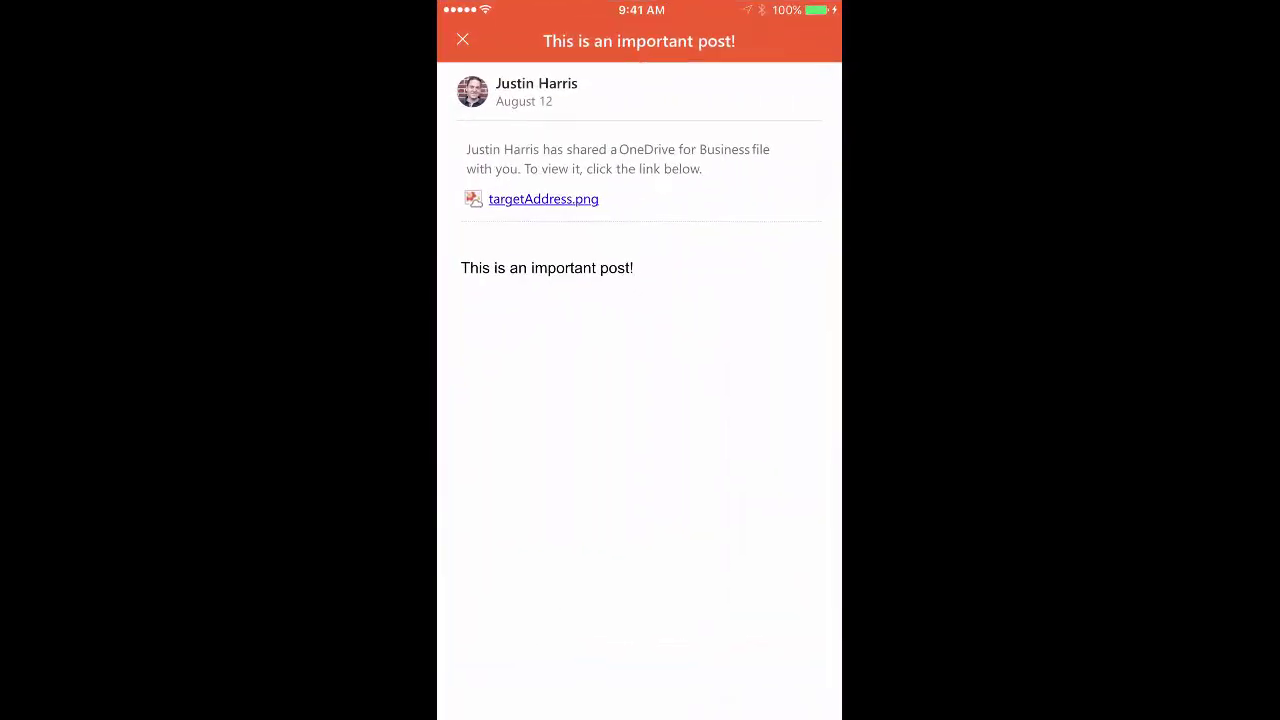
click(462, 39)
Like the 'I can use this - thanks!' and 'Modern attachment!' posts, then open the attachment post
scroll(640, 370, down, 5)
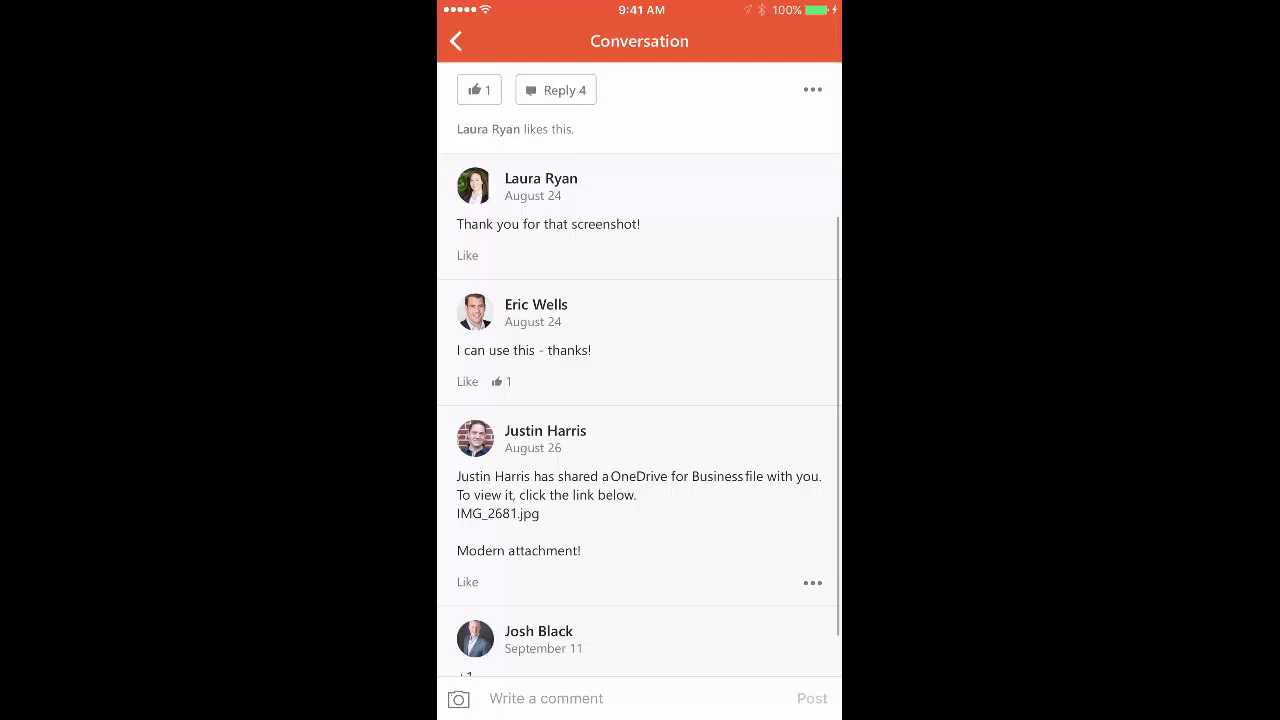
click(467, 381)
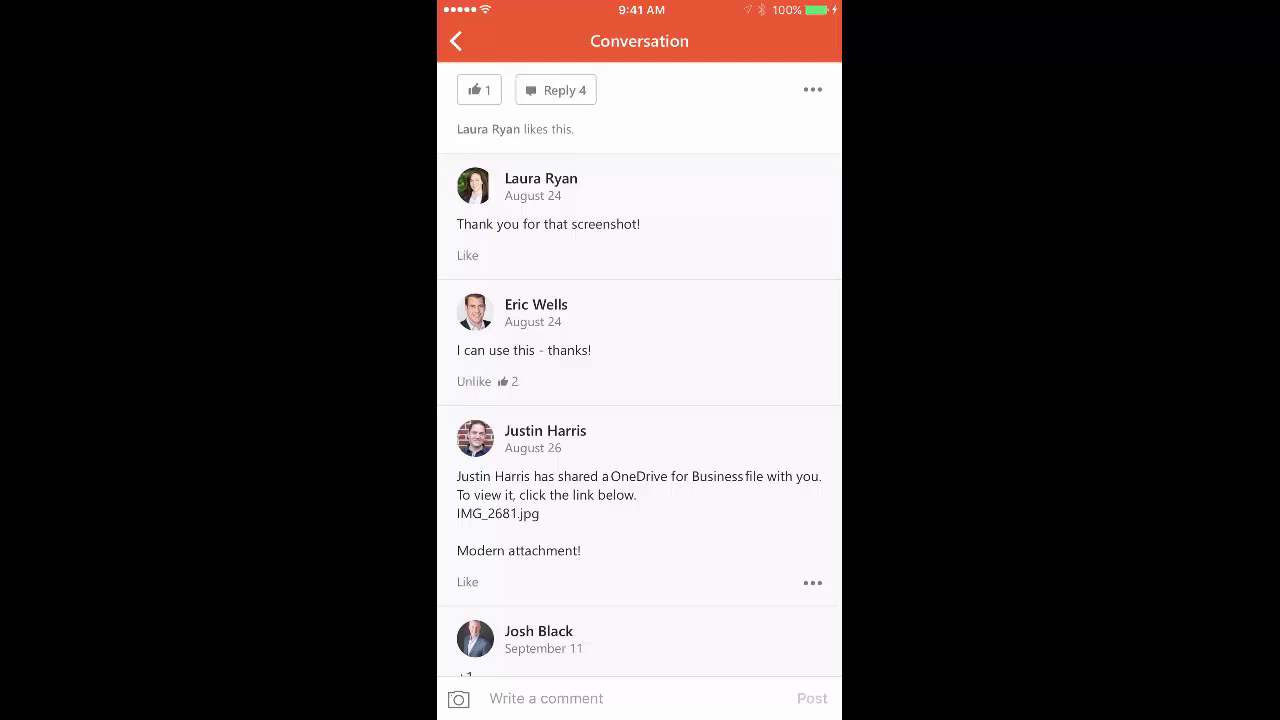
scroll(640, 370, up, 2)
scroll(640, 370, down, 3)
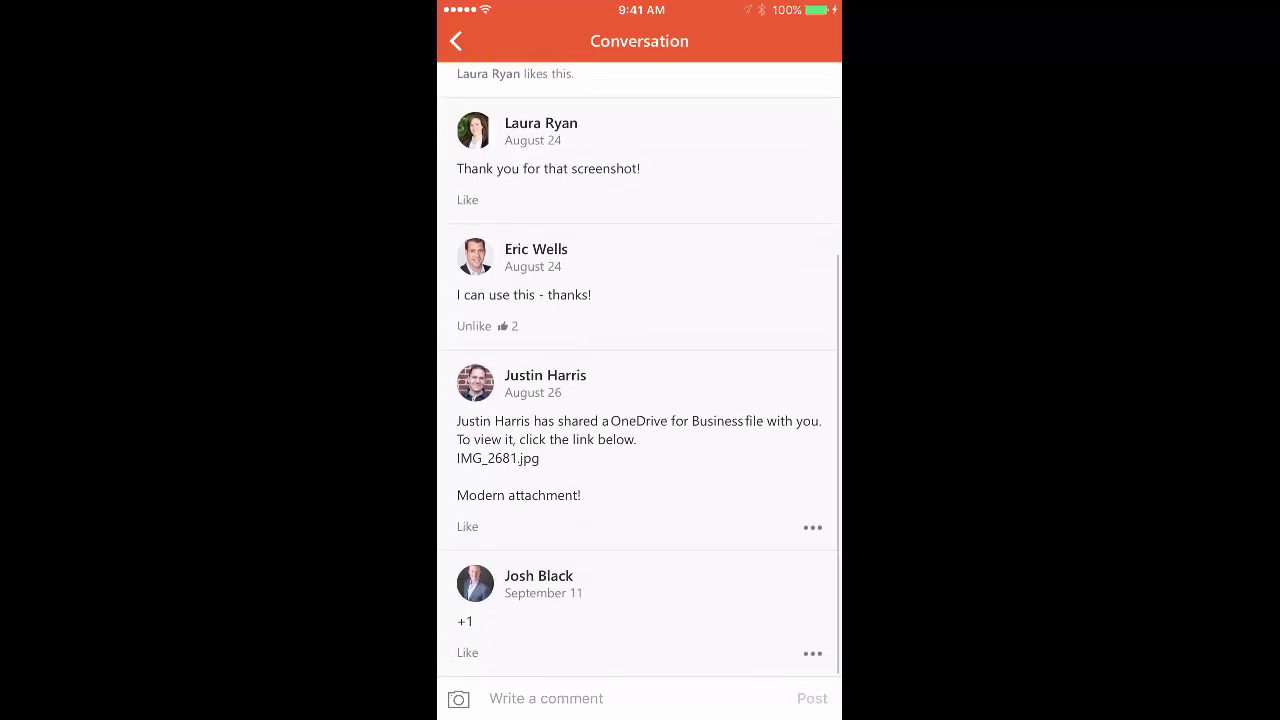
scroll(640, 370, down, 1)
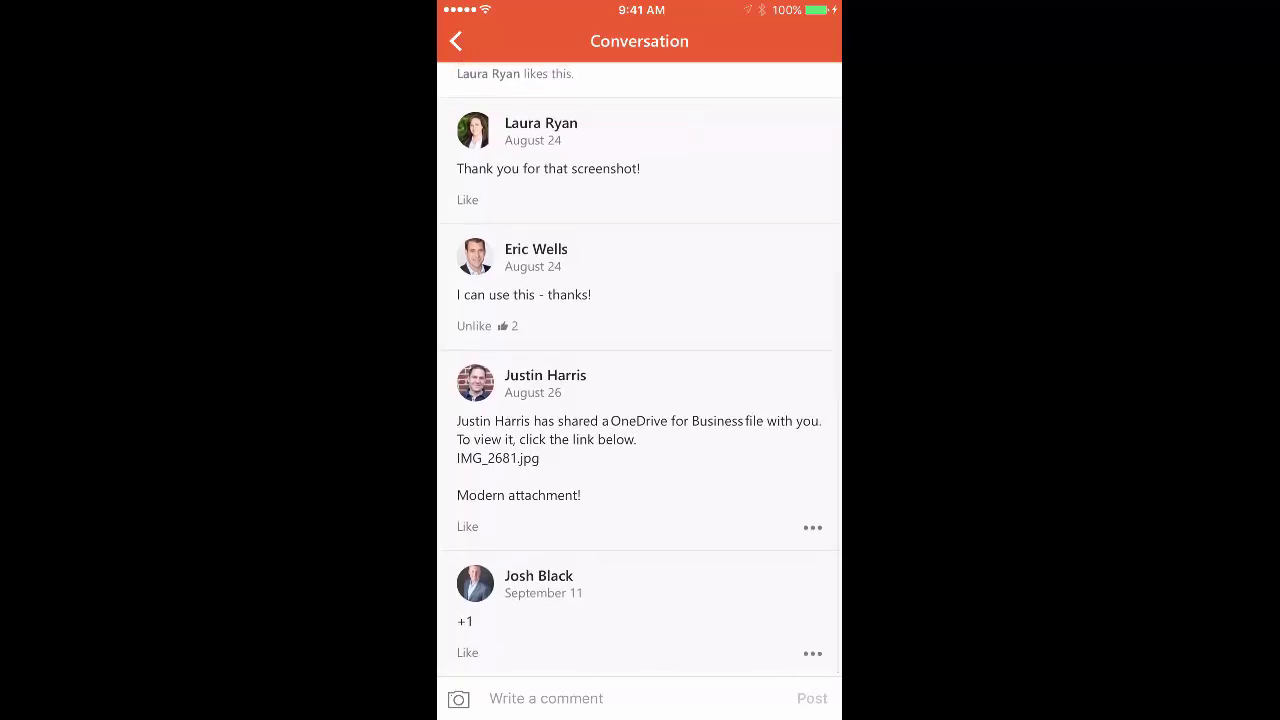
click(467, 526)
click(560, 430)
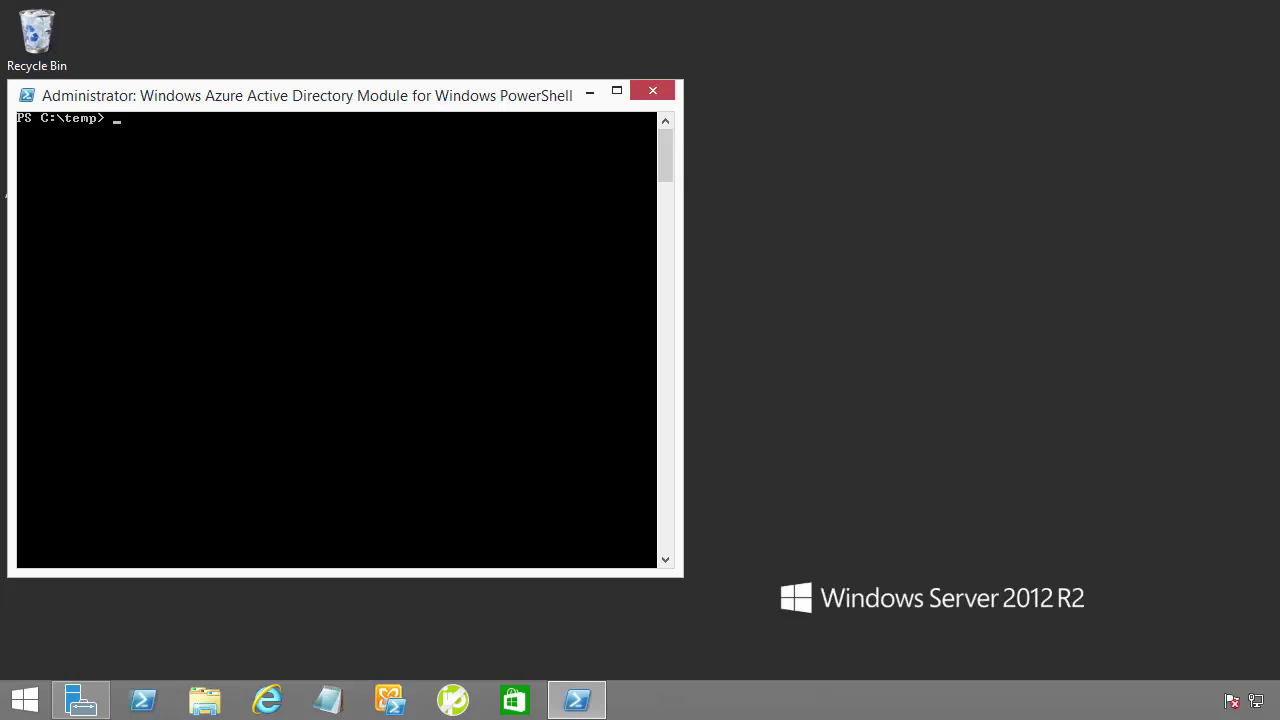
Run help unifiedgroup, then type Get-UnifiedGroup | ft DisplayName, Alias
text(help unifiedgroup)
key(Return)
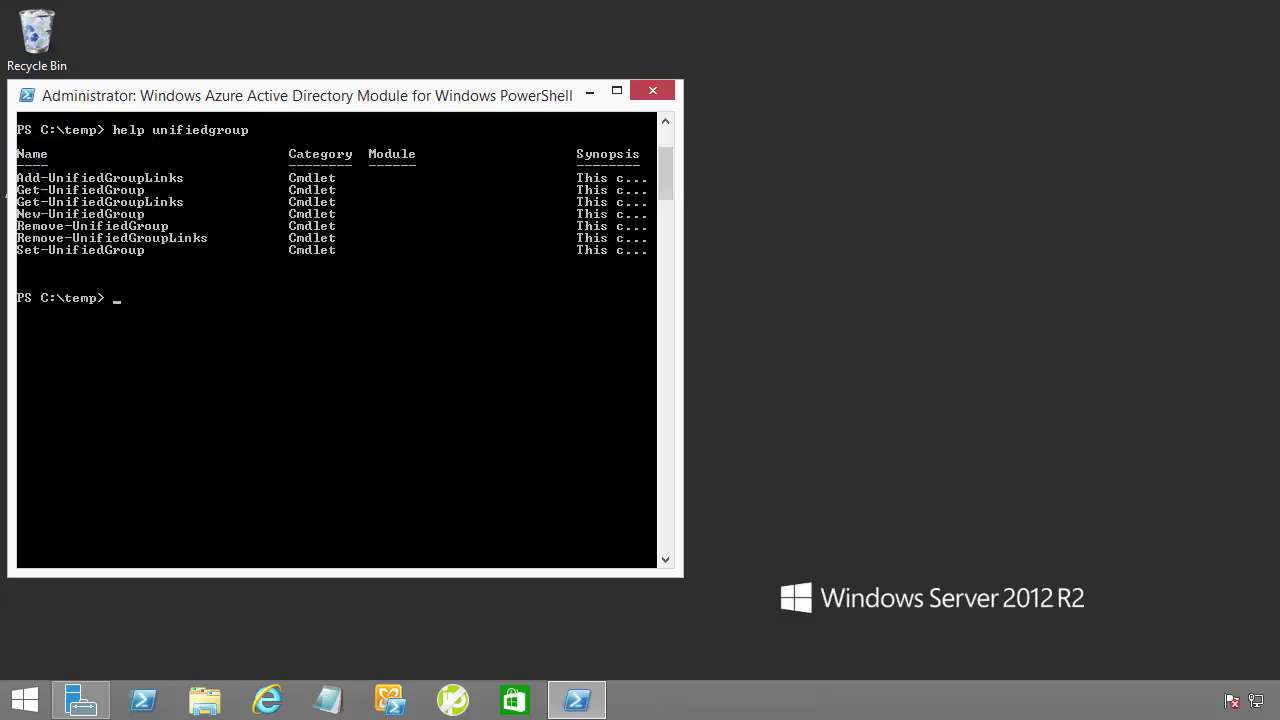
text(get-unif)
key(Tab)
key(Tab)
text(| ft Display)
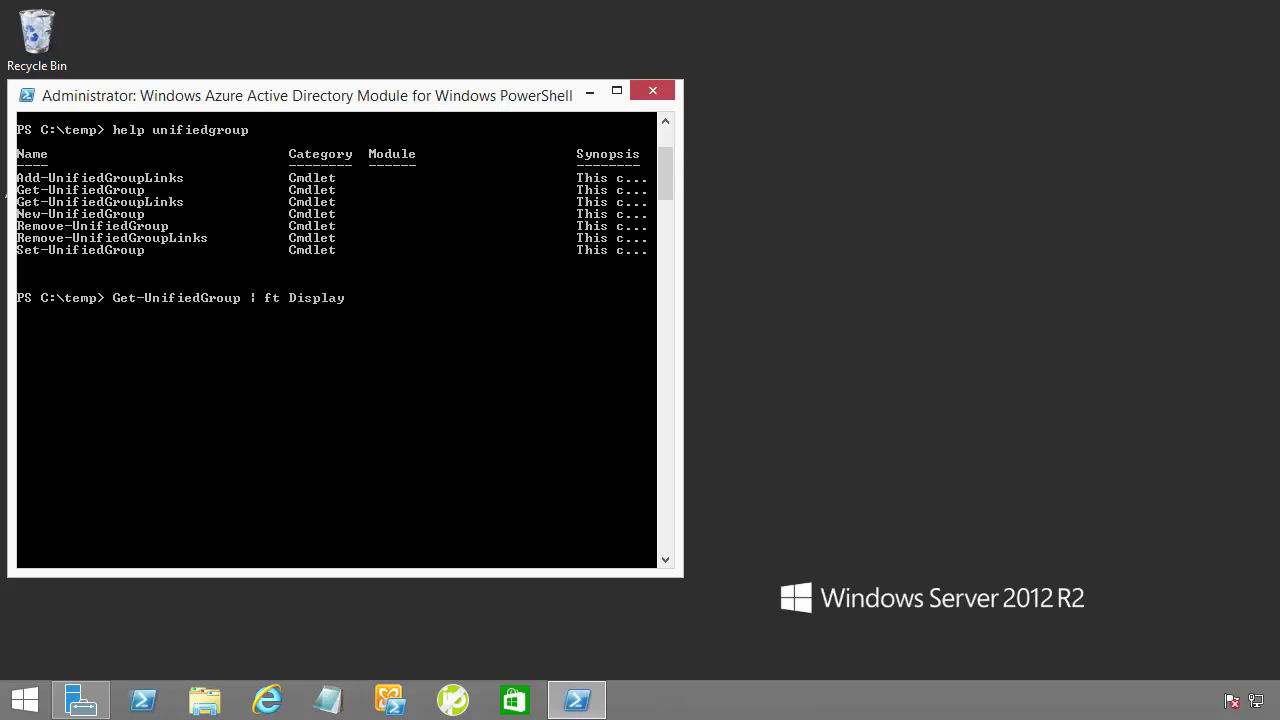
text(Name, Alias)
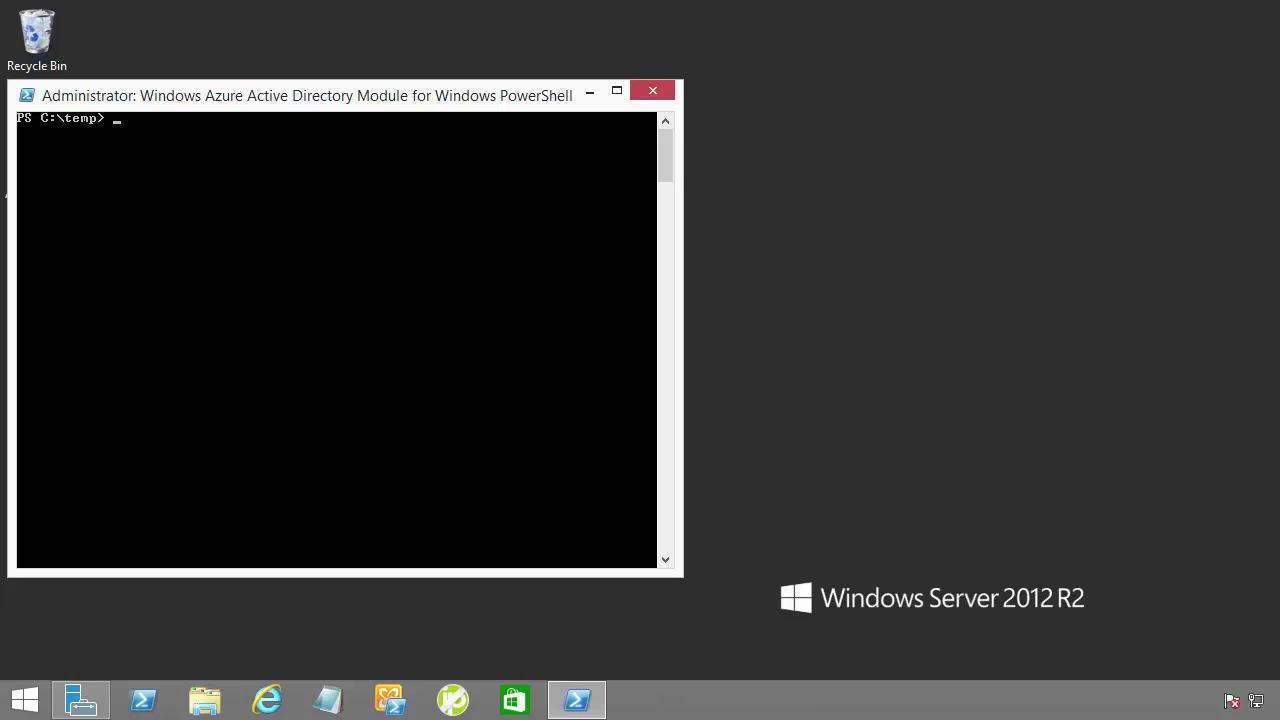
Enter New-OwaMailboxPolicy -Name DisableO365Groups to create the new policy
text(new-owamailboxpolicy -Name)
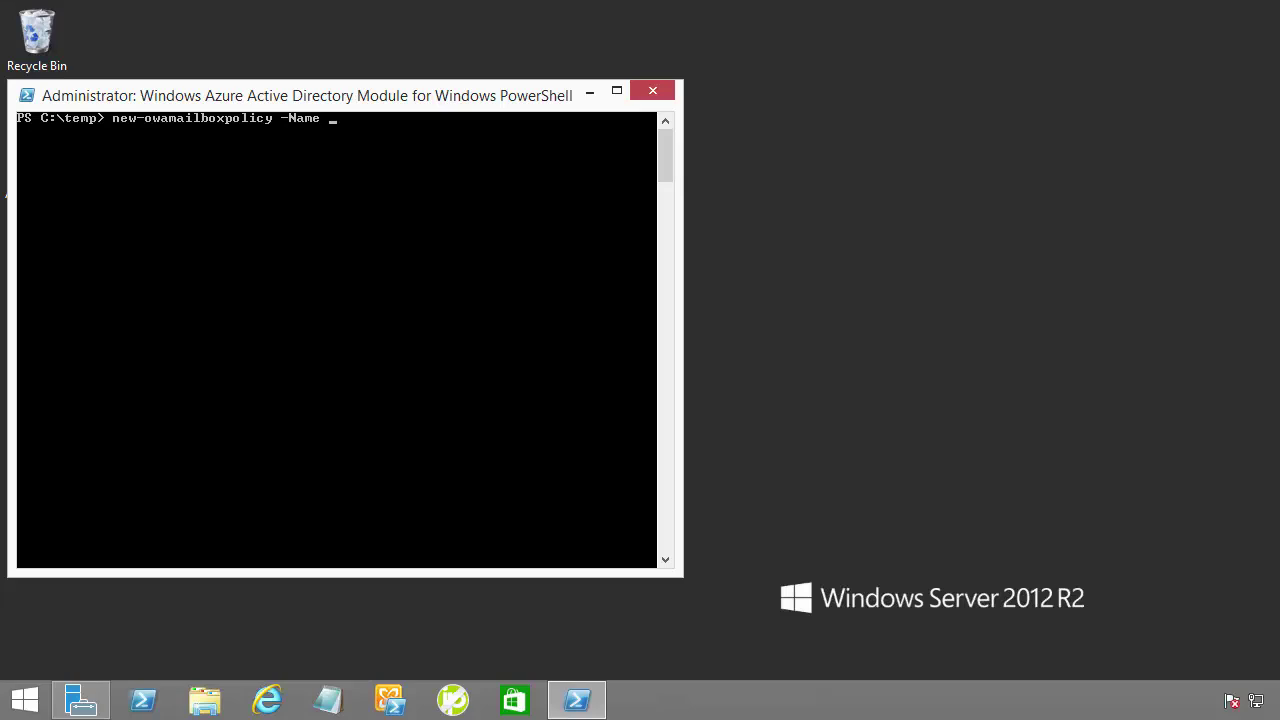
text( DisableO365Groups)
Enter Set-OWAMailboxPolicy -Identity Disable0365Groups -GroupCreationEnabled $false to turn off group creation
scroll(336, 340, down, 7)
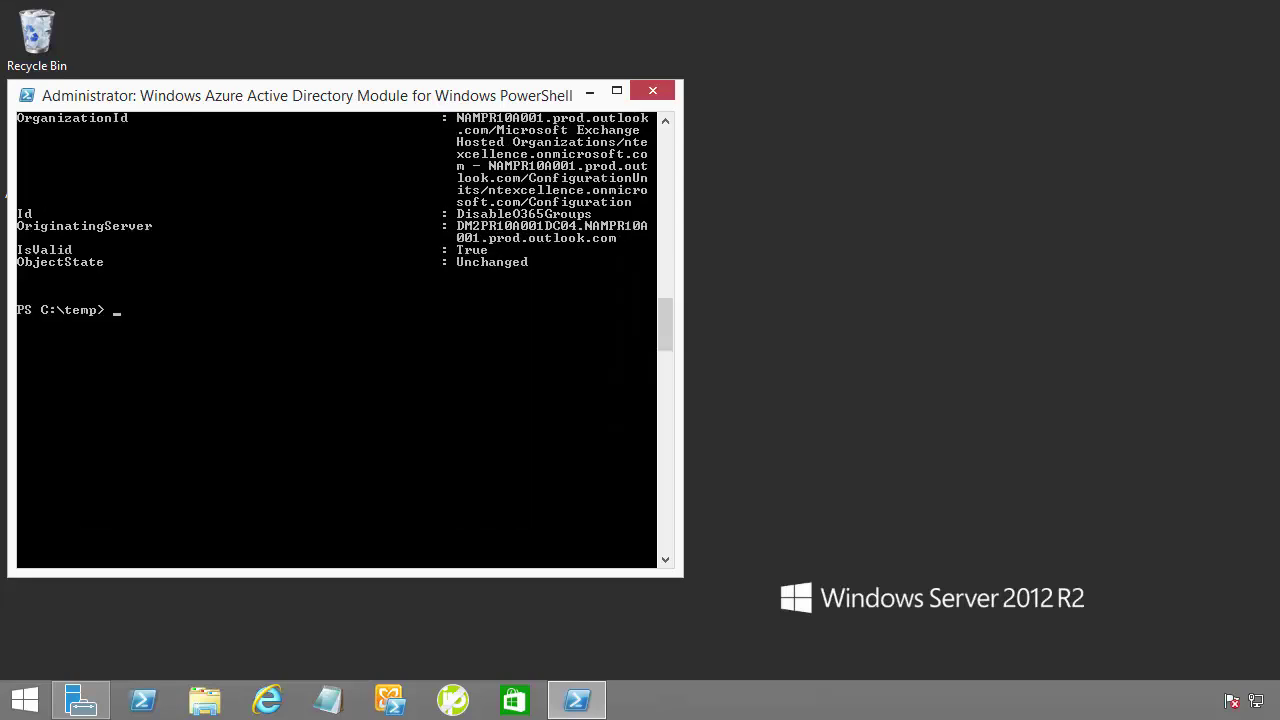
text(Set-OWAMailboxPolicy -Identity)
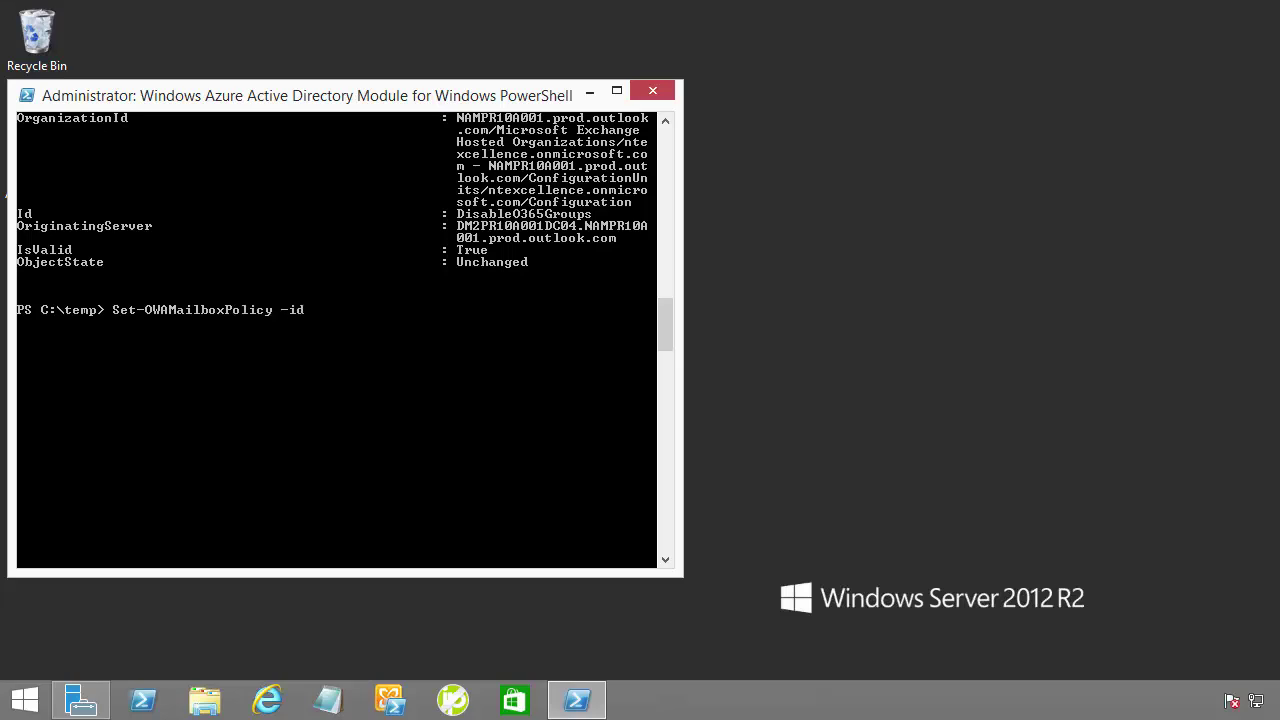
text( Disable0365Groups)
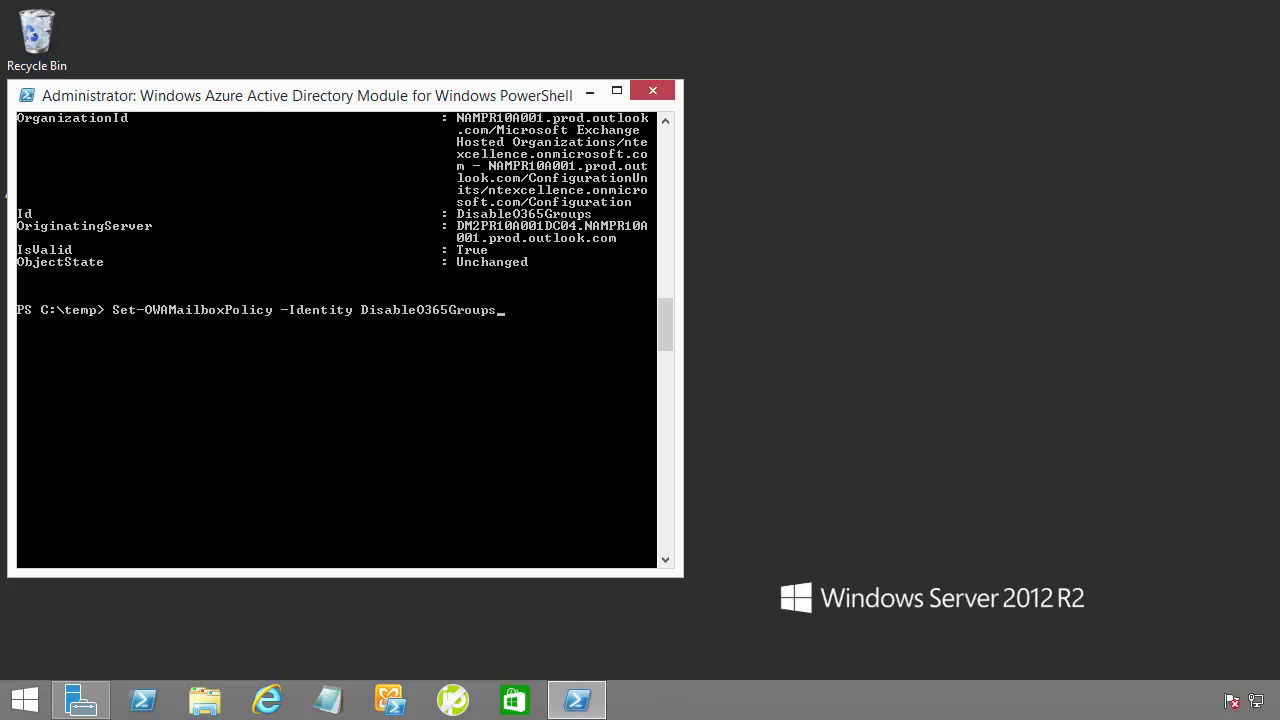
text( -GroupCreationEnabled)
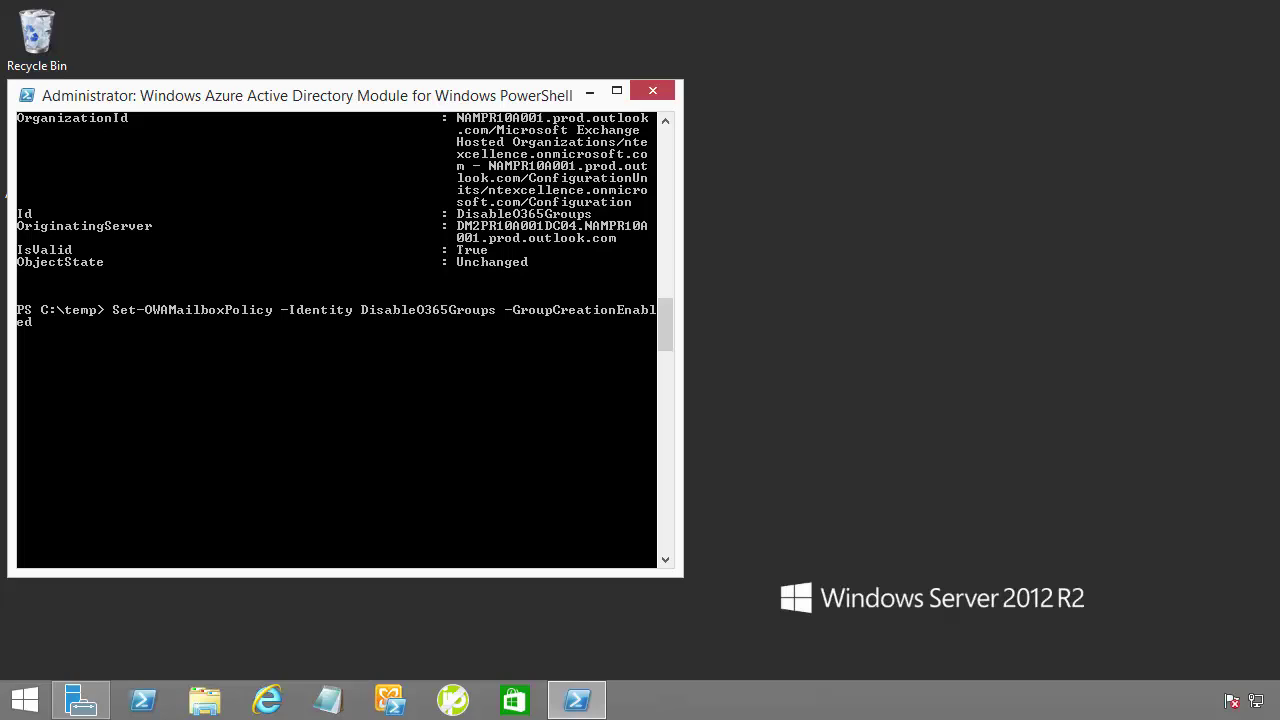
text( $false)
Enter a Set-CASMailbox command that assigns the Disable0365Groups OWA mailbox policy to the user's mailbox
text(Set)
text(-CASM)
text(ailbox)
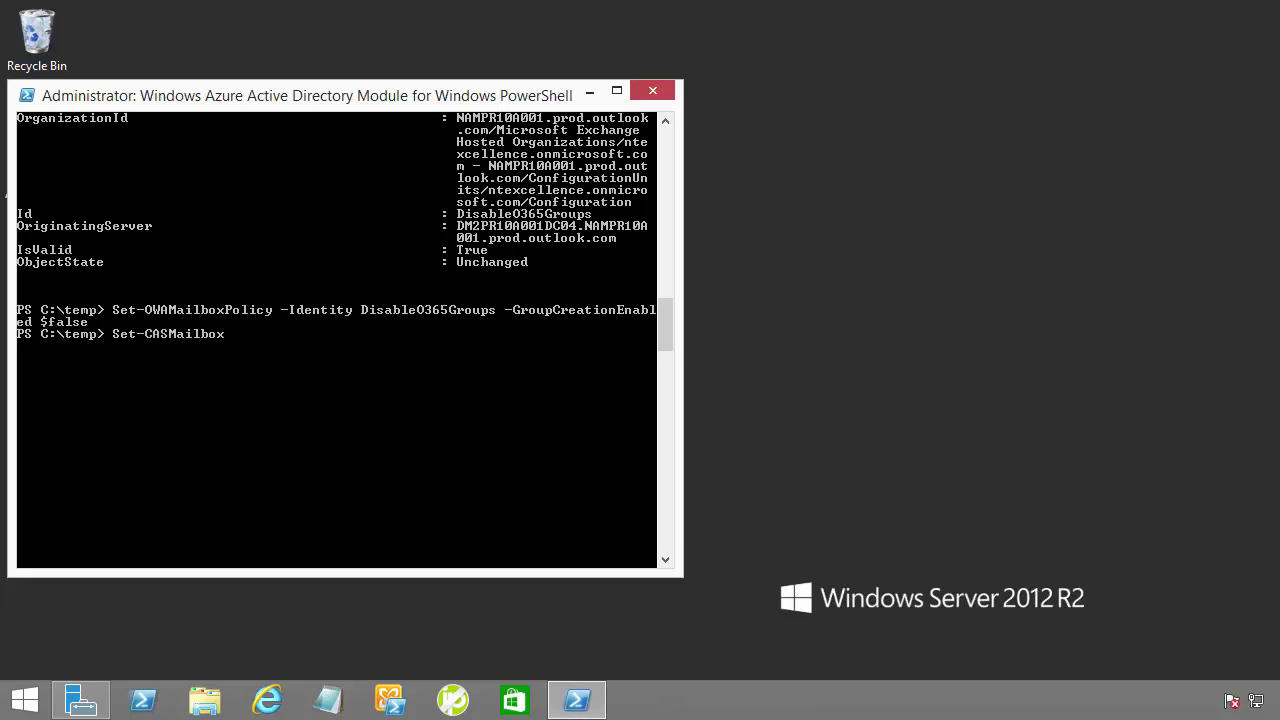
key(Tab)
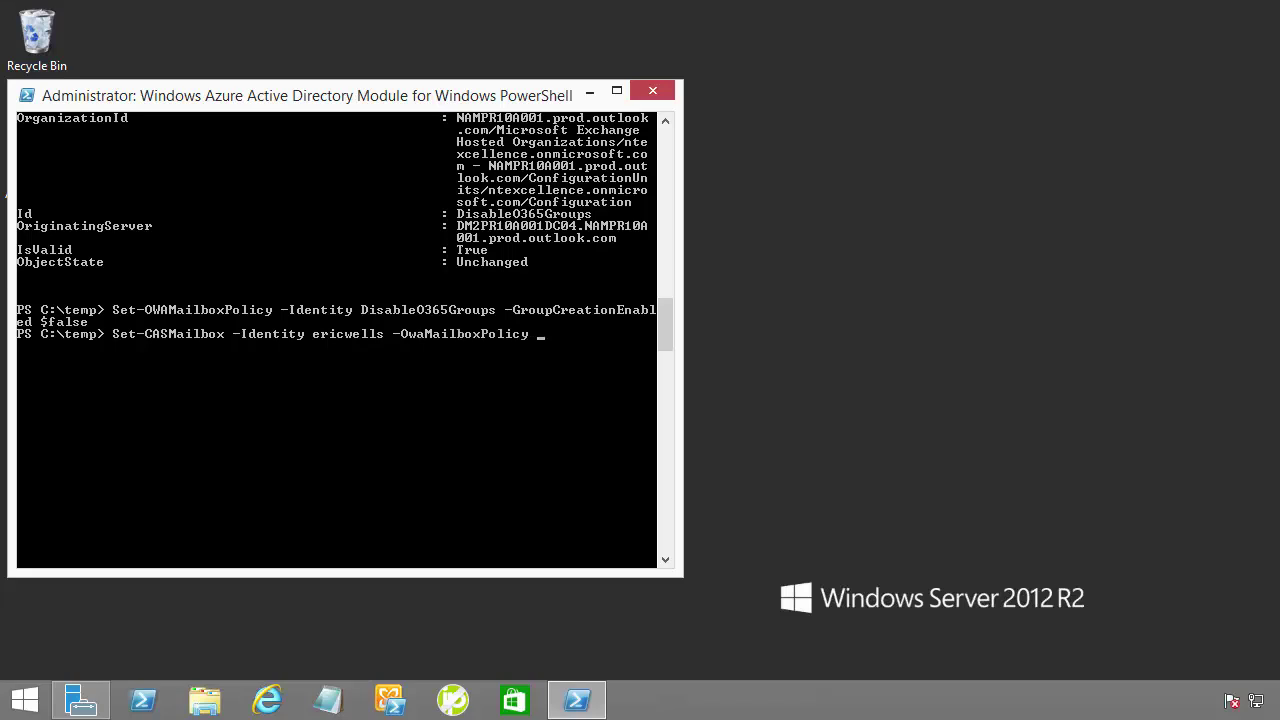
text(Disable0365Groups)
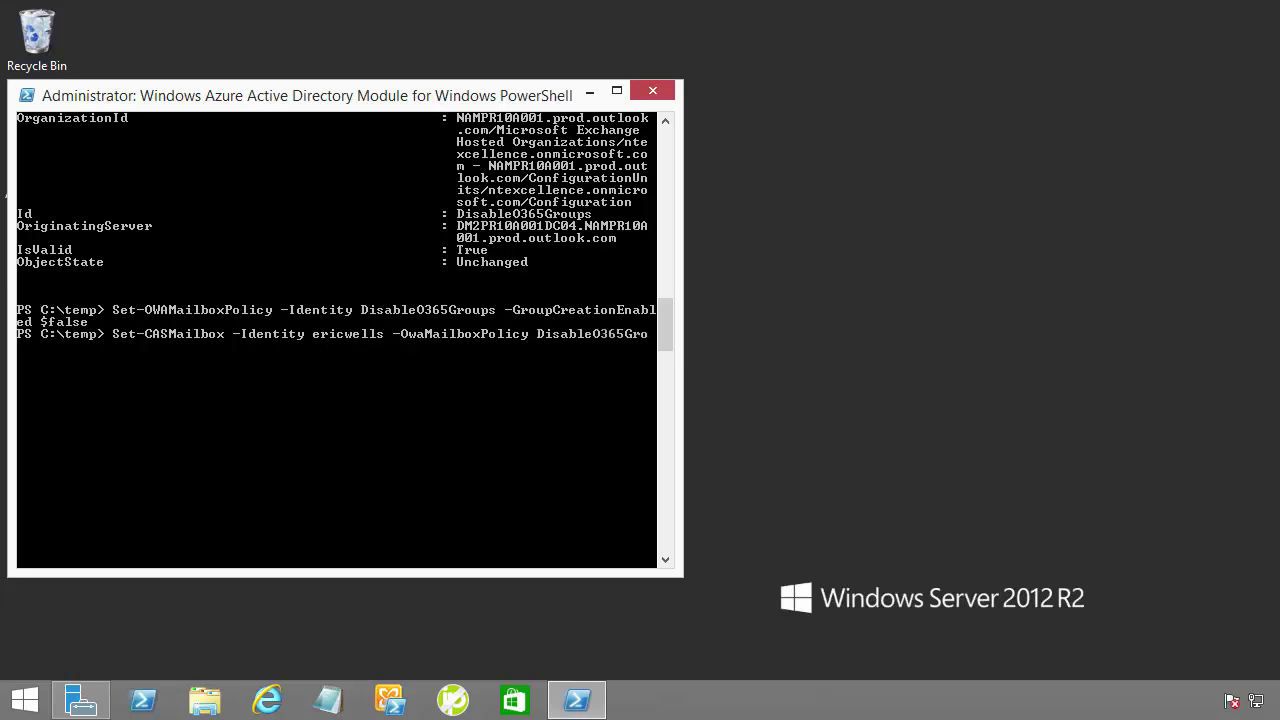